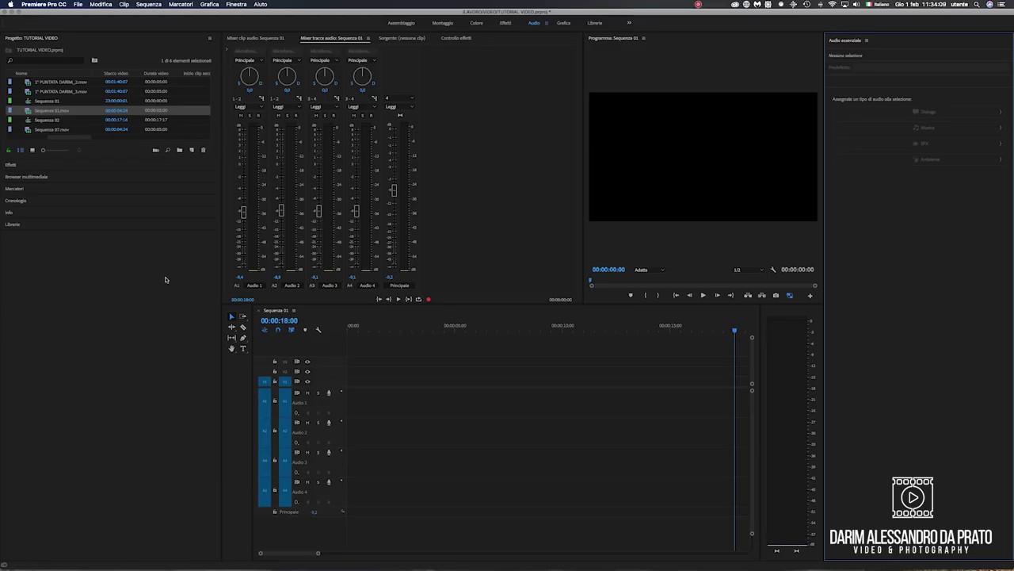
Step: Start a new sequence and set its audio master to Multicanale with 4 channels
left_click(193, 150)
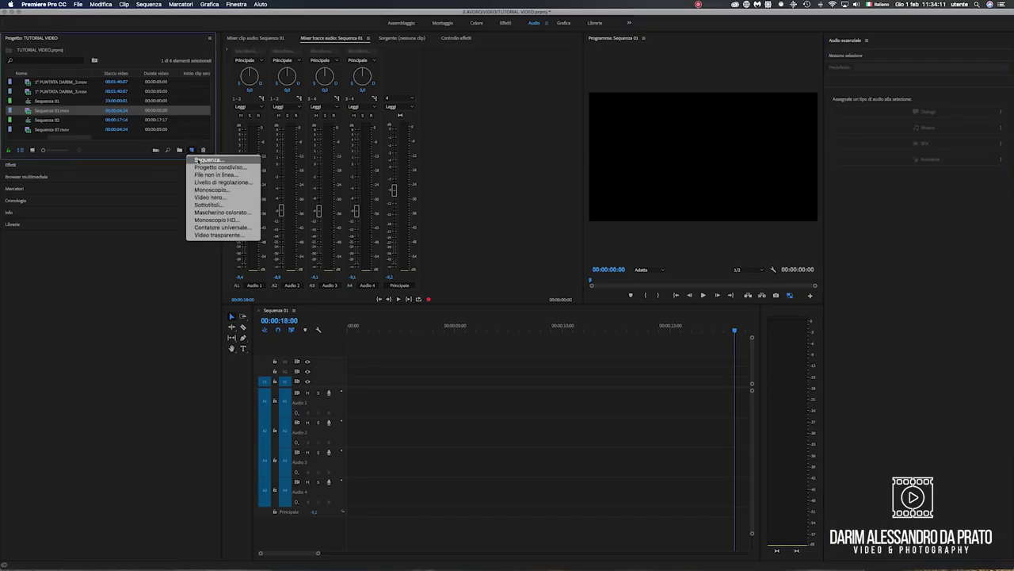
left_click(208, 159)
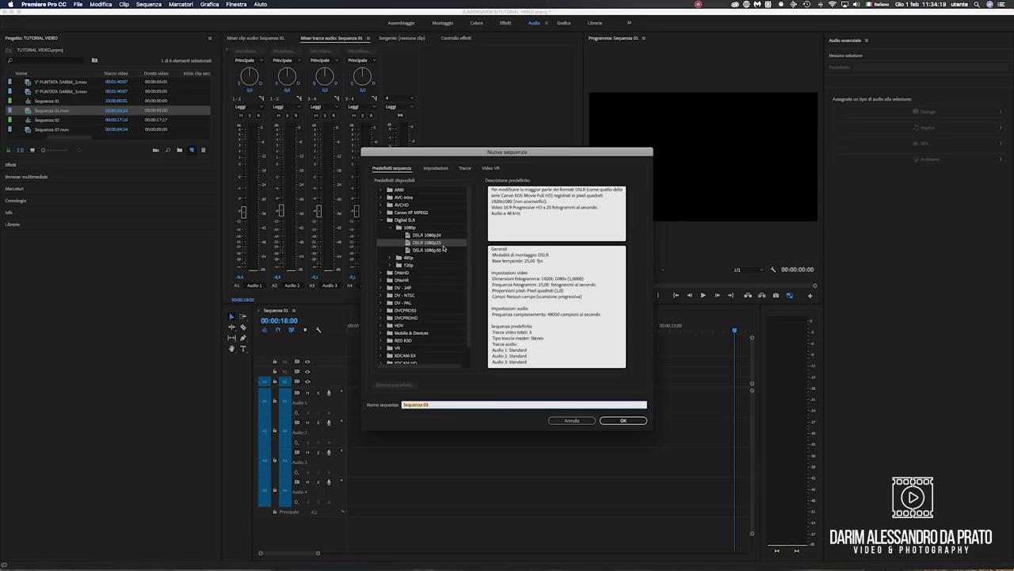
left_click(465, 168)
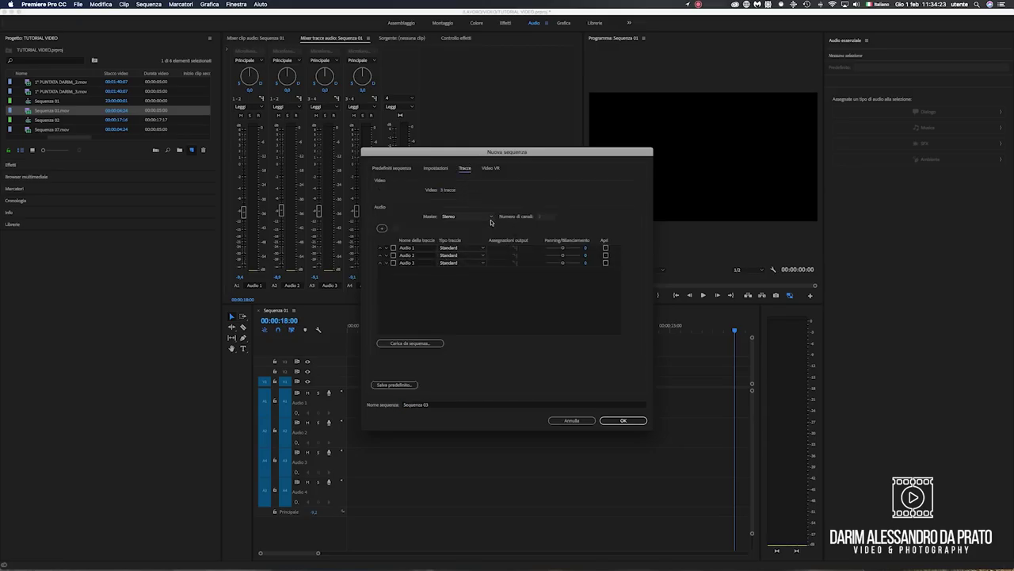
left_click(464, 217)
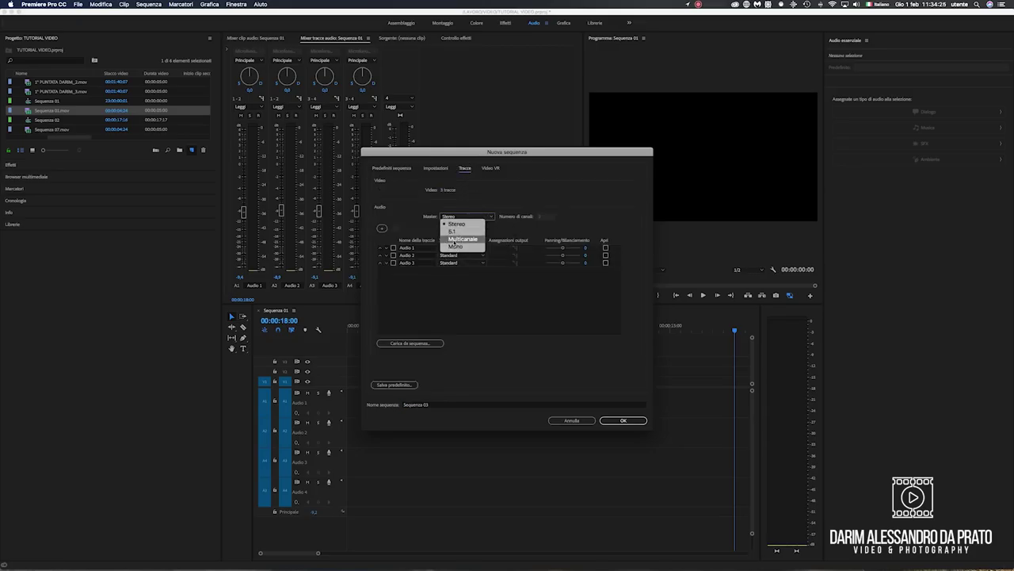
left_click(454, 238)
left_click(543, 216)
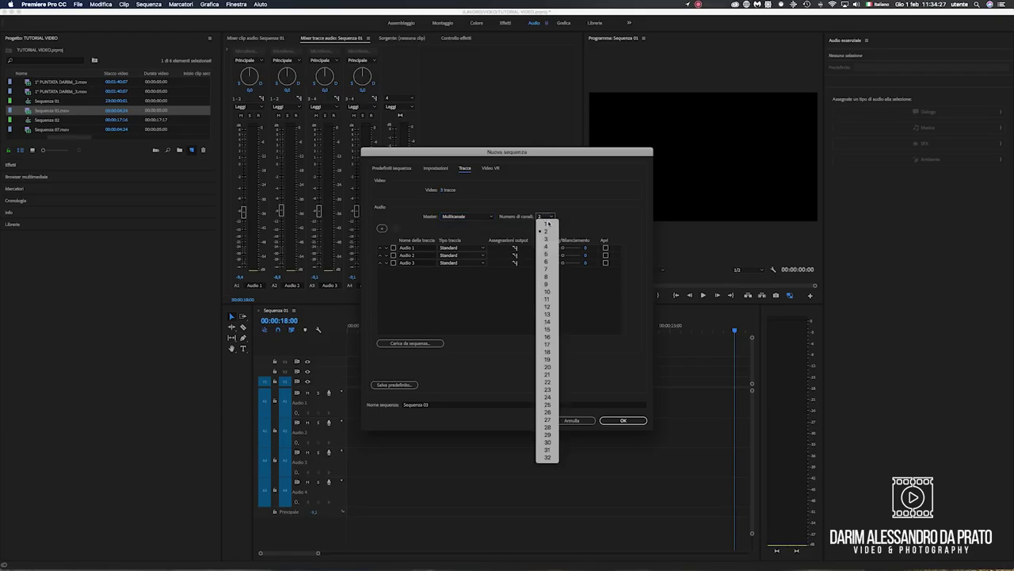
left_click(546, 244)
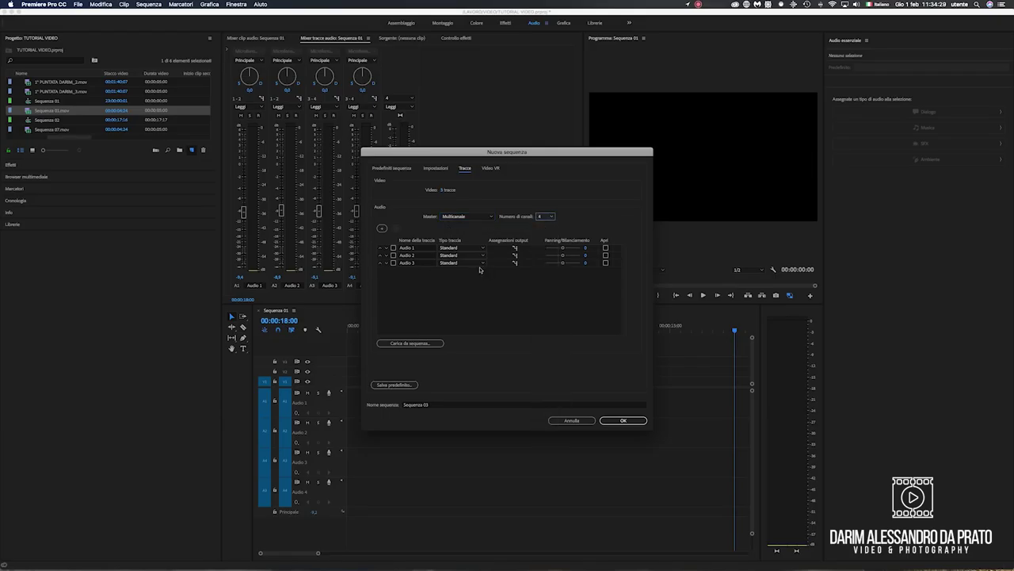
Step: Add a fourth audio track, select all four tracks and enable the Apri option for each
left_click(382, 228)
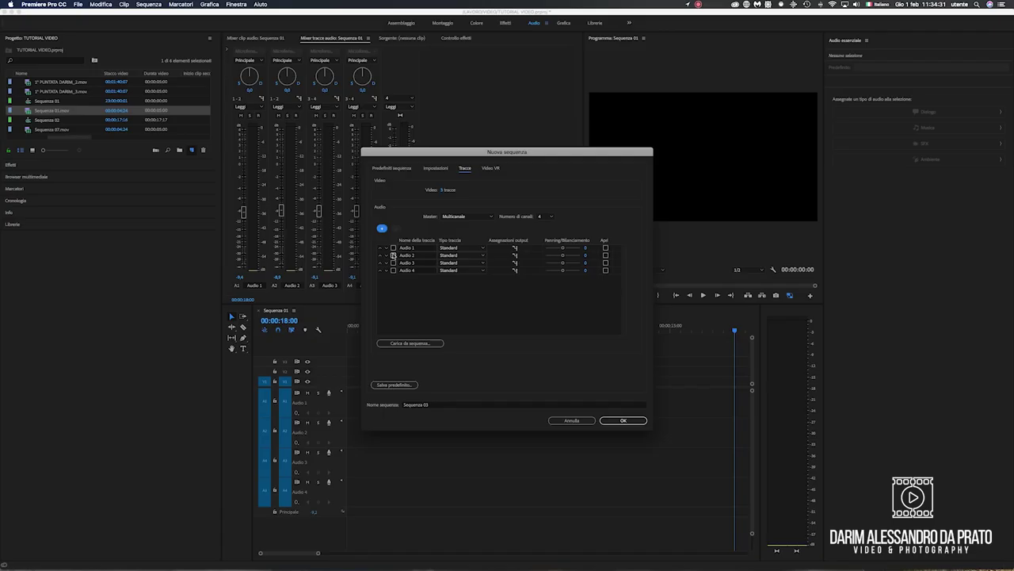
left_click(393, 247)
left_click(393, 255)
left_click(393, 262)
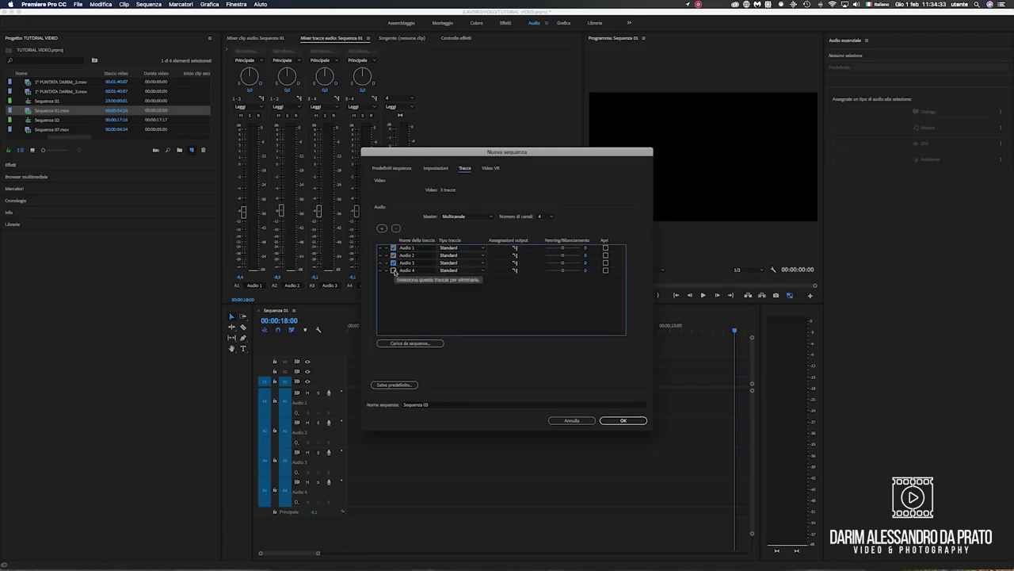
left_click(393, 270)
left_click(605, 247)
left_click(605, 255)
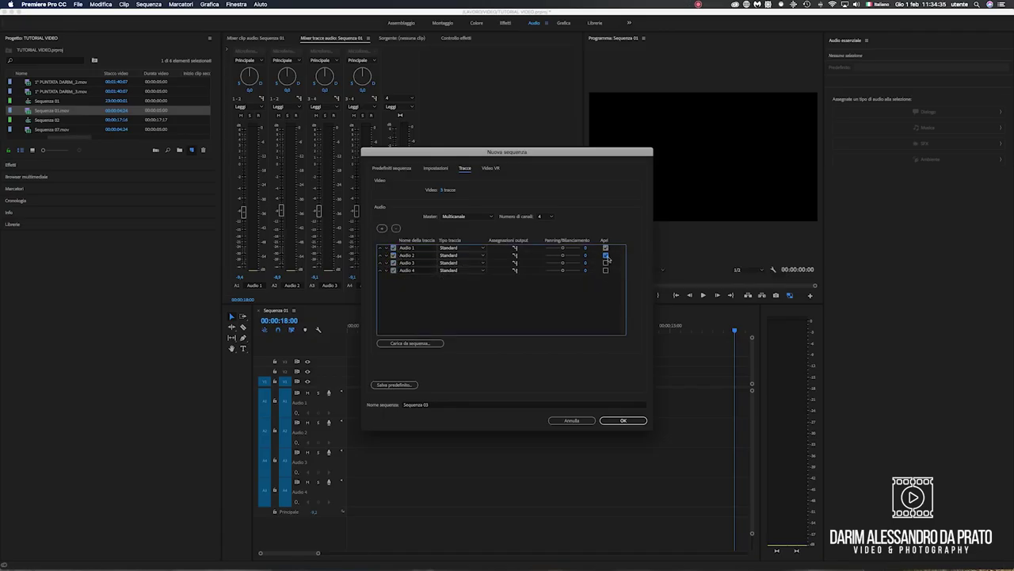
left_click(606, 263)
left_click(605, 270)
Step: Set the track type of Audio 1, Audio 2, Audio 3 and Audio 4 to Mono
left_click(478, 250)
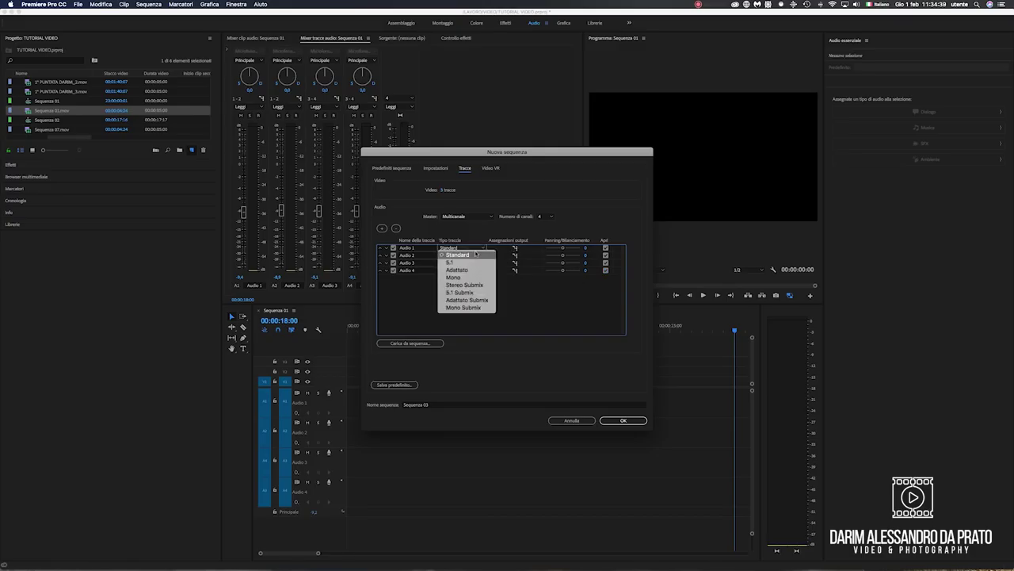
left_click(467, 279)
left_click(461, 255)
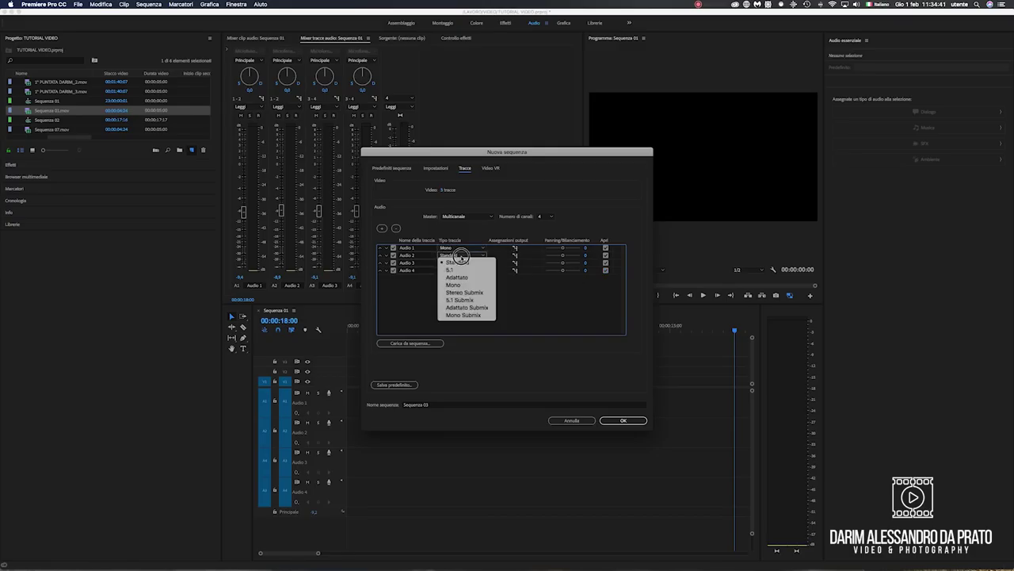
left_click(453, 277)
left_click(459, 263)
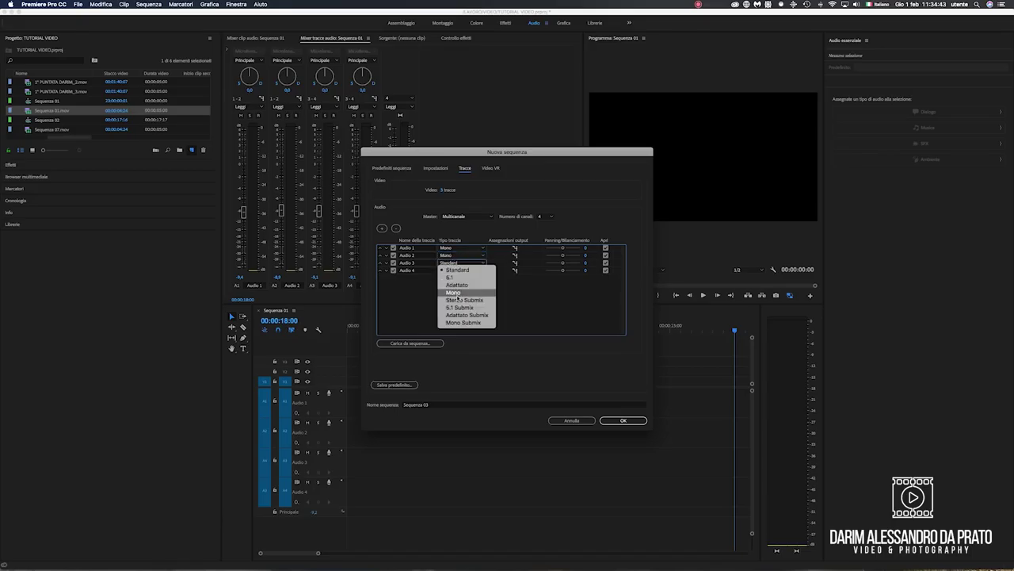
left_click(453, 292)
left_click(458, 271)
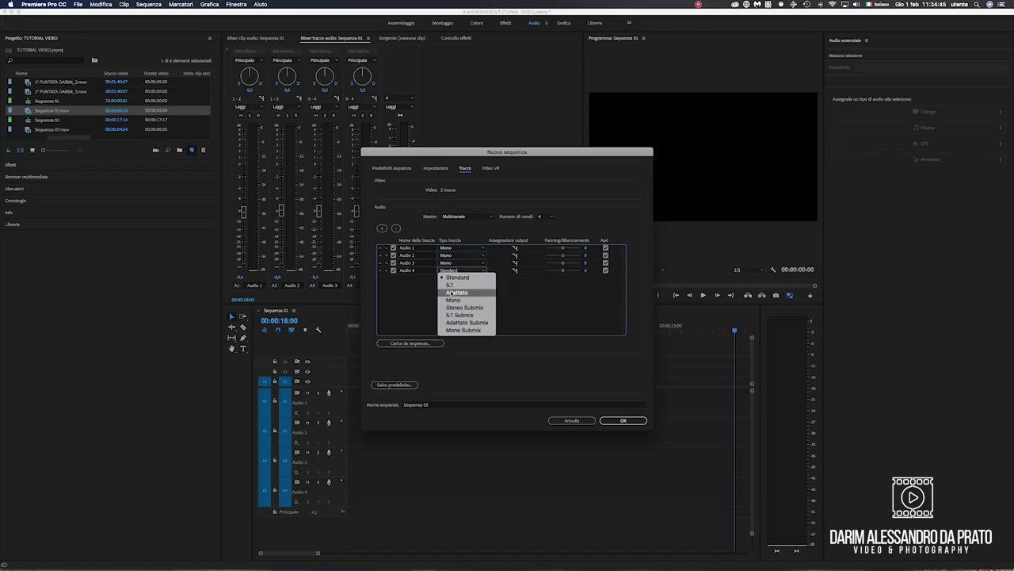
left_click(455, 300)
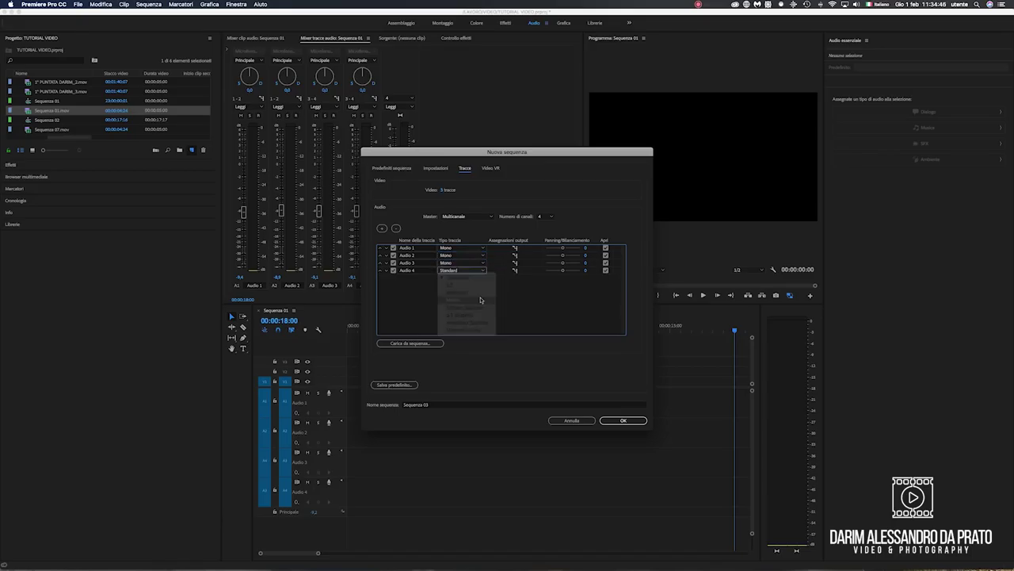
Step: Assign Audio 1 and 2 to output channels 1-2 and Audio 3 and 4 to 3-4 only, and create the sequence
left_click(515, 248)
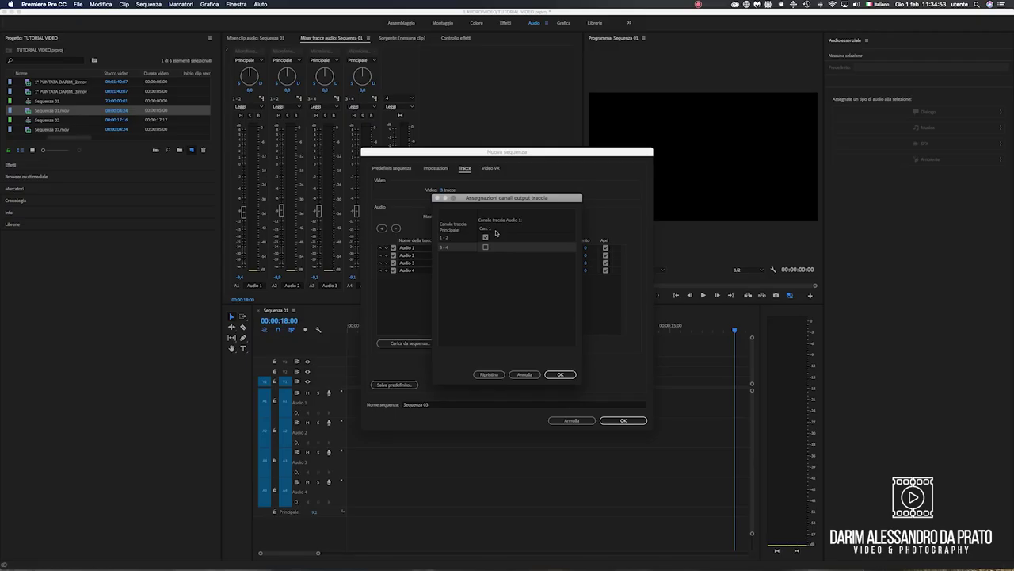
left_click(559, 374)
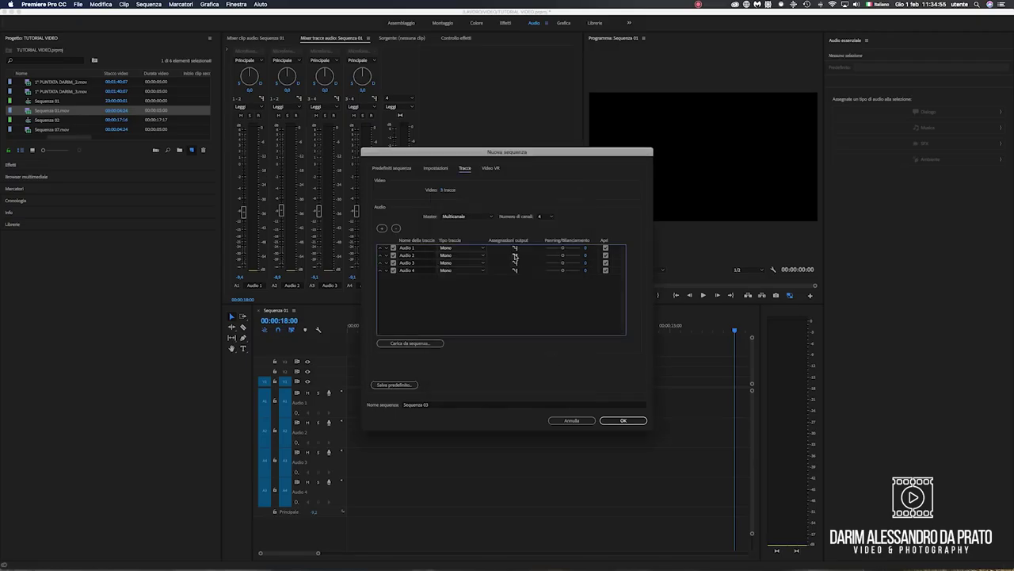
left_click(516, 255)
left_click(559, 374)
left_click(515, 264)
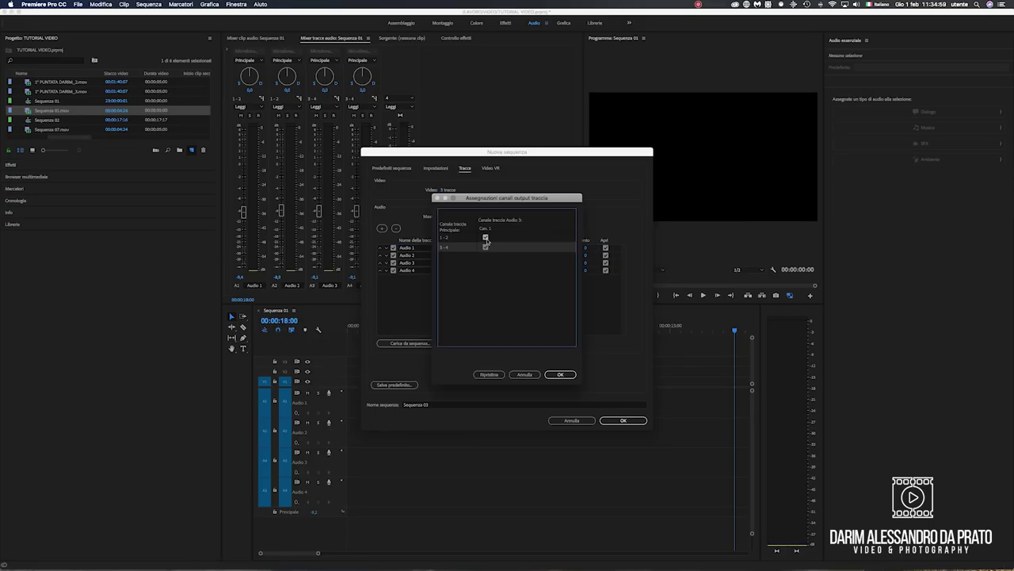
left_click(559, 374)
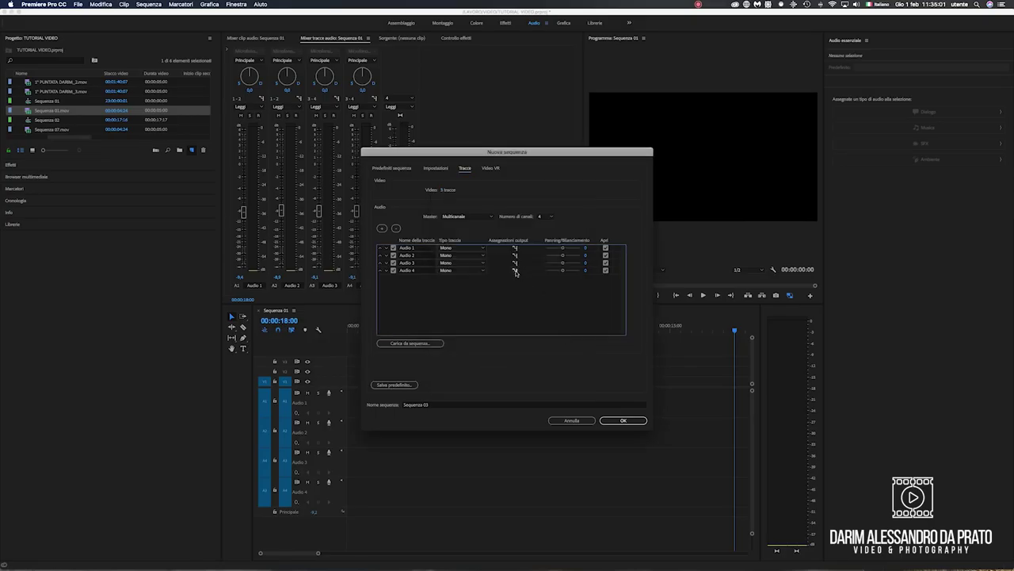
left_click(515, 271)
left_click(485, 247)
left_click(485, 237)
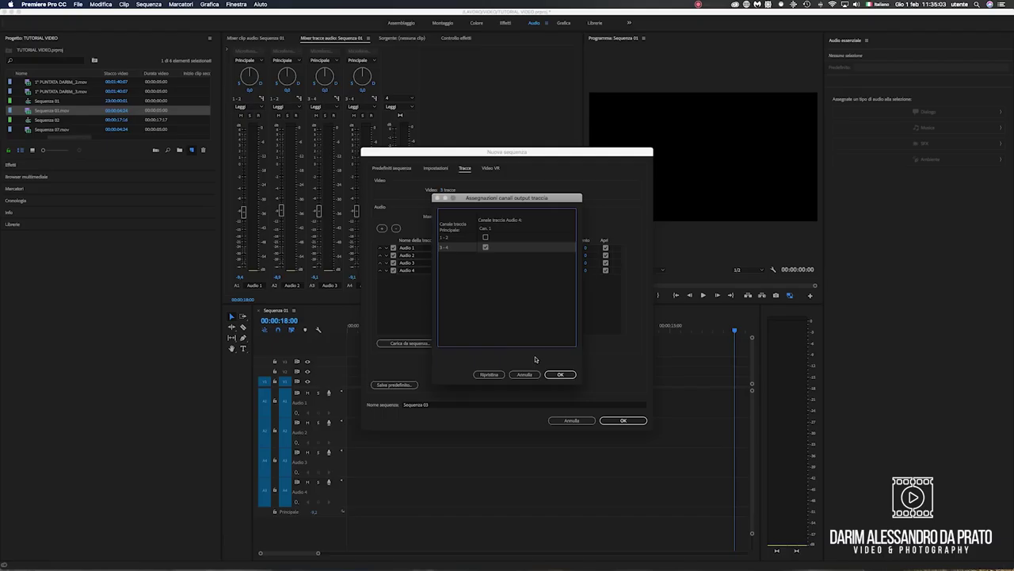
left_click(559, 374)
left_click(400, 386)
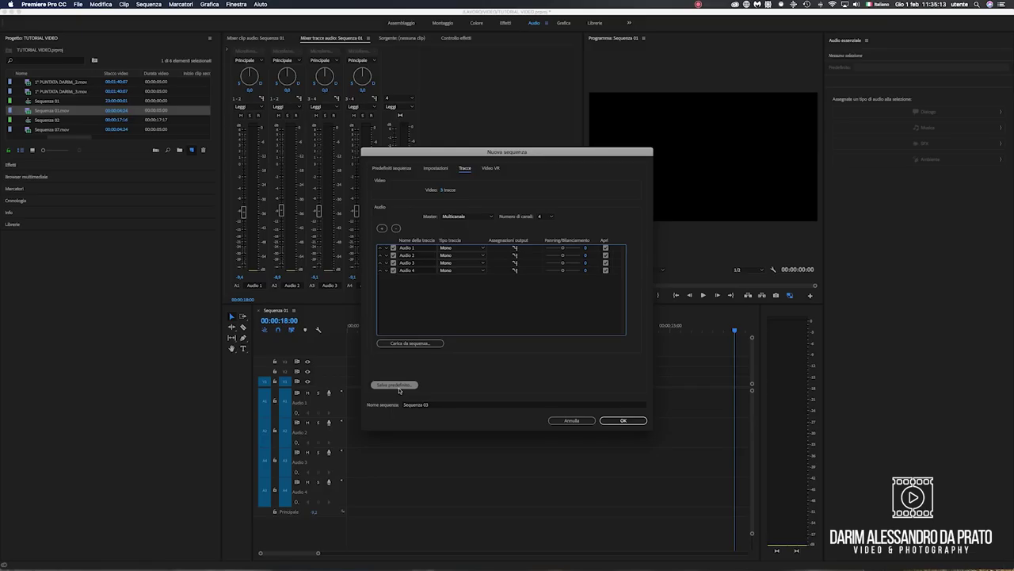
left_click(624, 420)
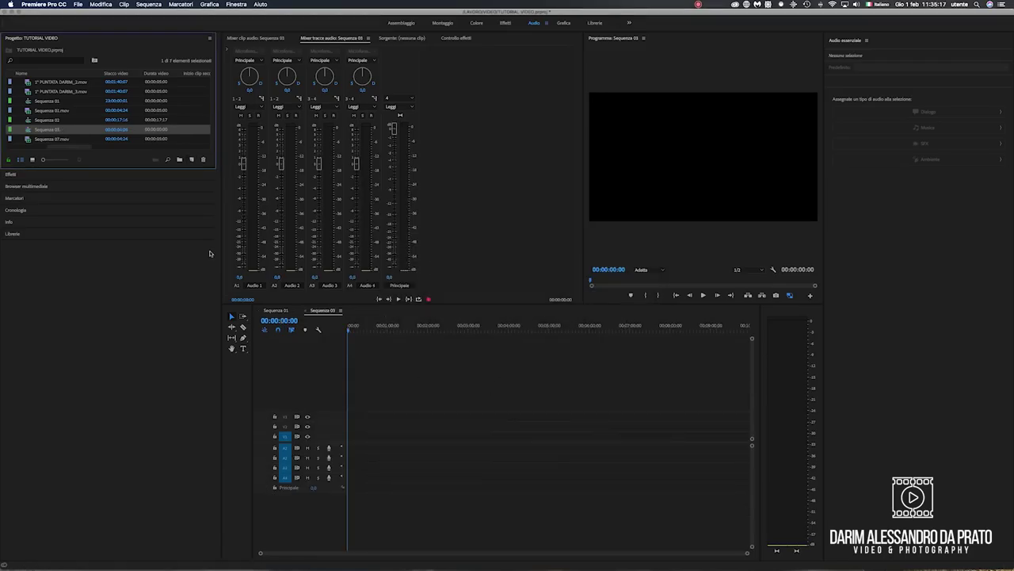
Step: Place the two 1° PUNTATA .mov clips back to back at the start of Video 1 in the new sequence
left_click(28, 82)
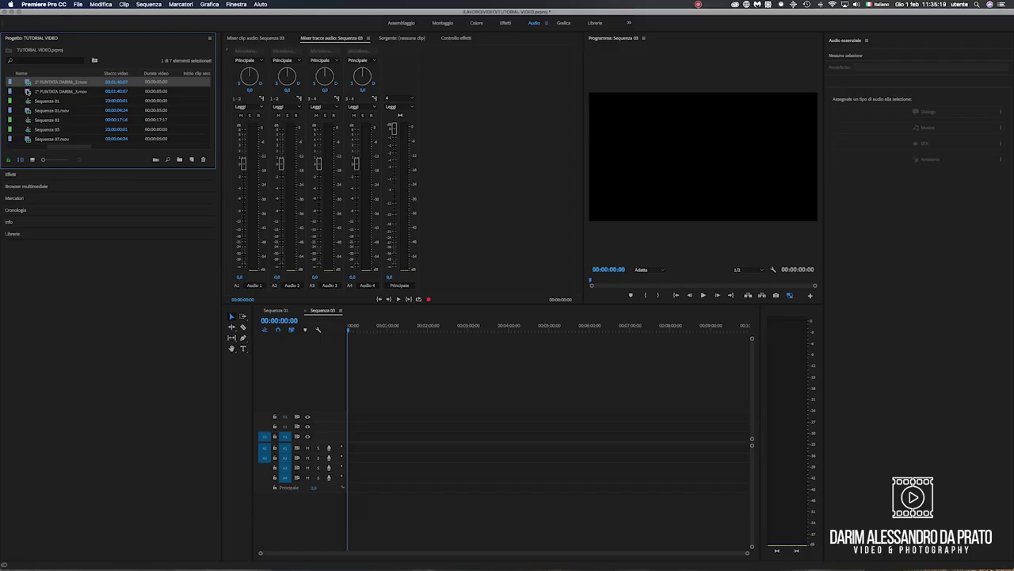
left_click(29, 92, "shift")
left_click_drag(28, 92, 346, 436)
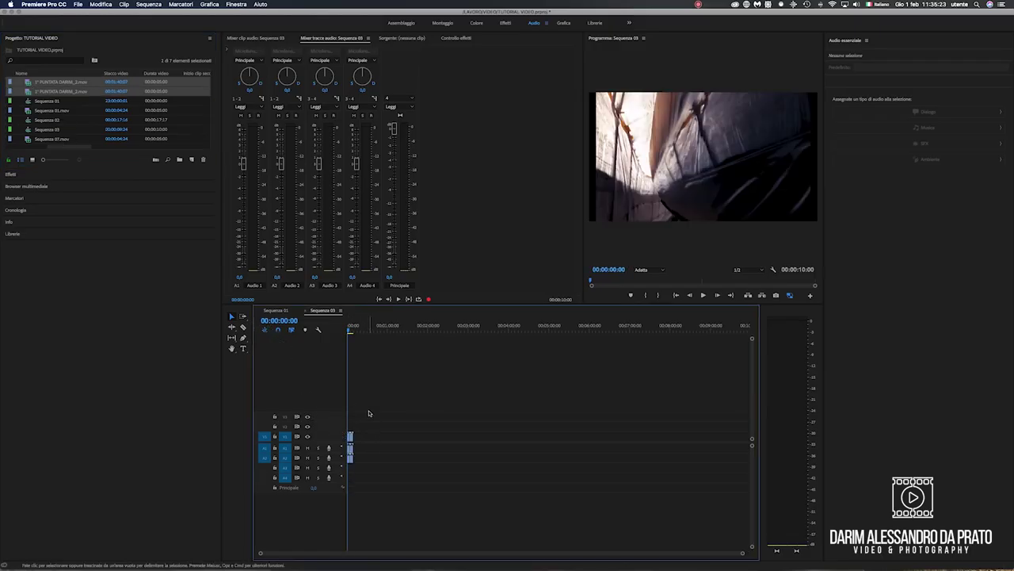
key("=")
key("=")
key("=")
key("=")
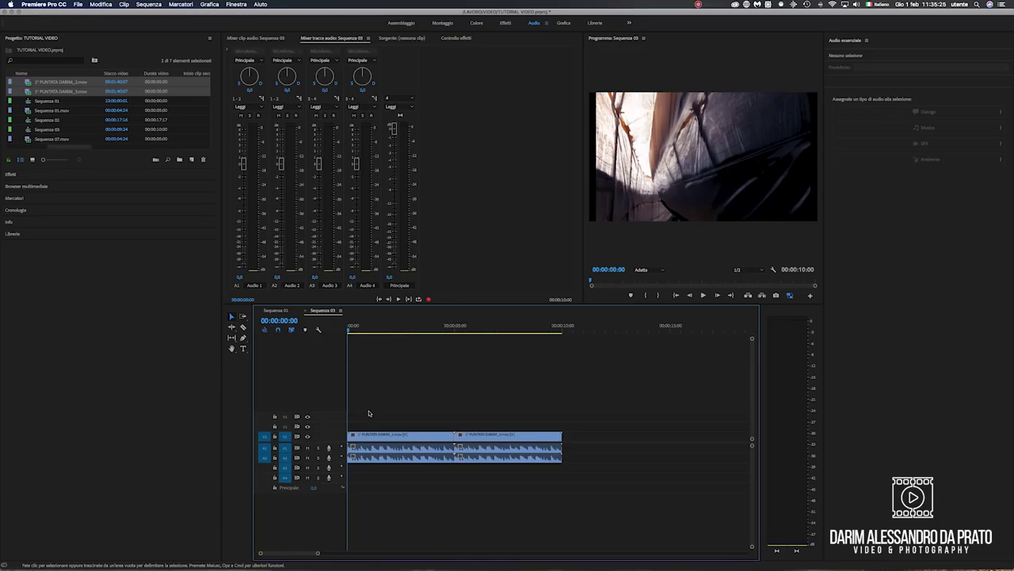
Step: Expand the Video 1 track and all four audio tracks to show thumbnails and waveforms
double_click(342, 448)
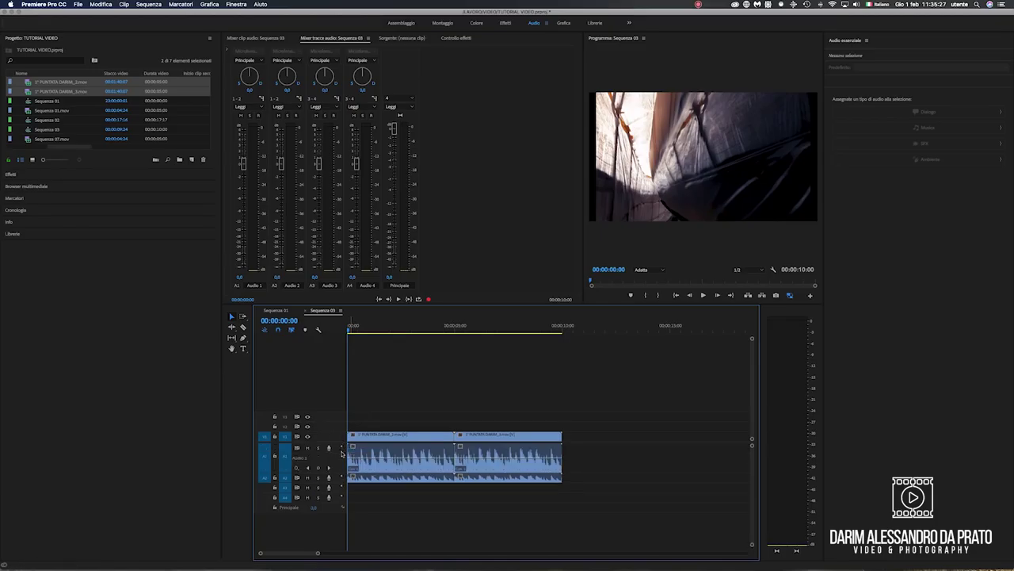
double_click(341, 478)
left_click_drag(337, 442, 336, 395)
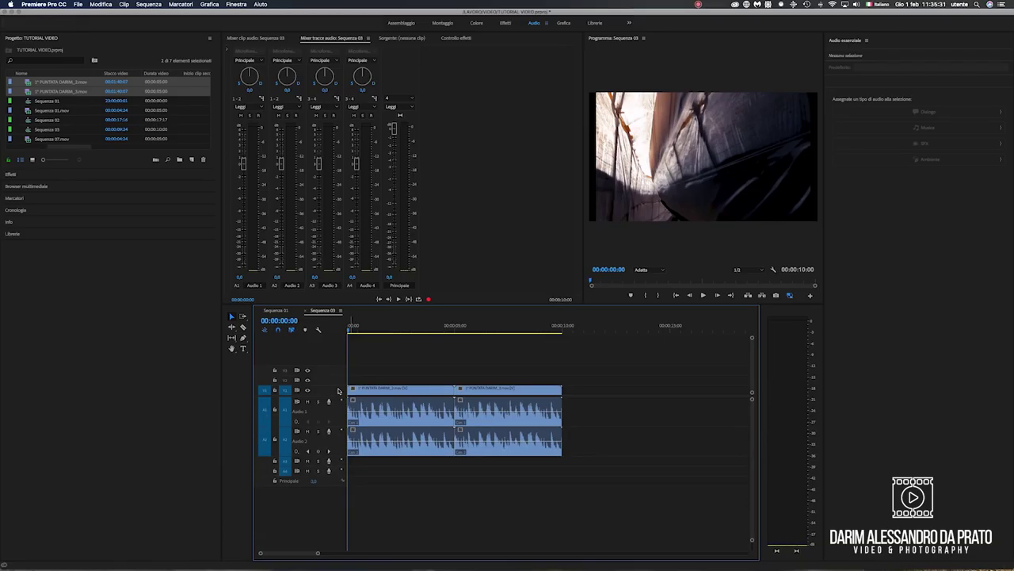
double_click(339, 389)
double_click(340, 460)
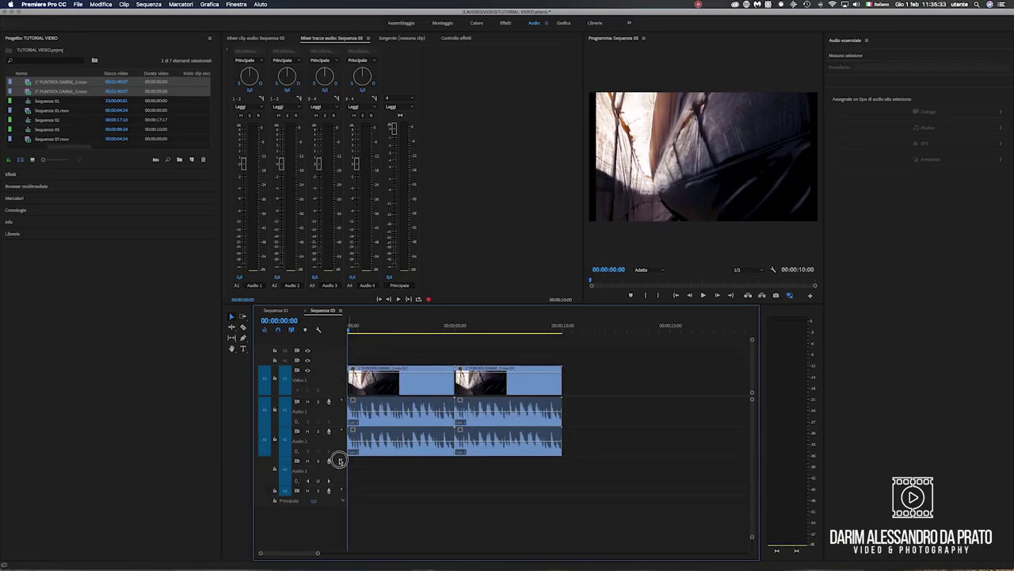
double_click(339, 490)
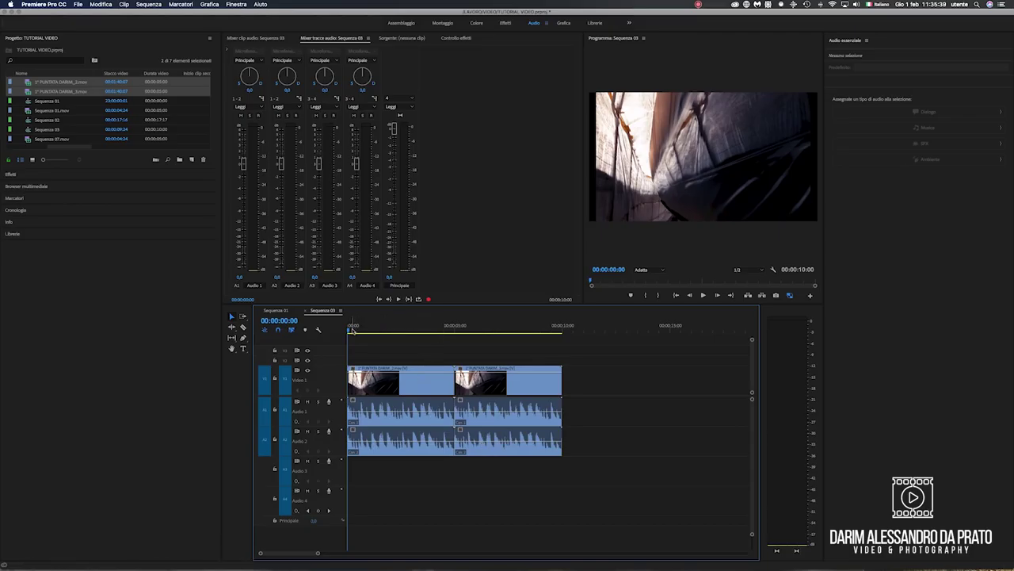
Step: Lower the volume of tracks Audio 1 to Audio 4 to about -9 dB each and reduce the main output level
left_click_drag(353, 330, 367, 330)
left_click_drag(243, 164, 244, 212)
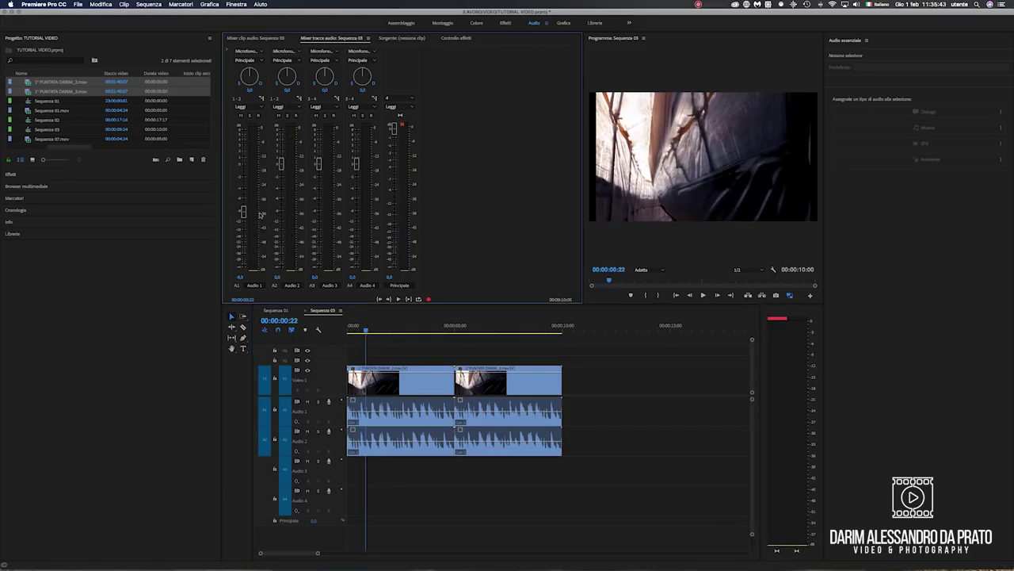
left_click(281, 212)
left_click(319, 212)
left_click(355, 212)
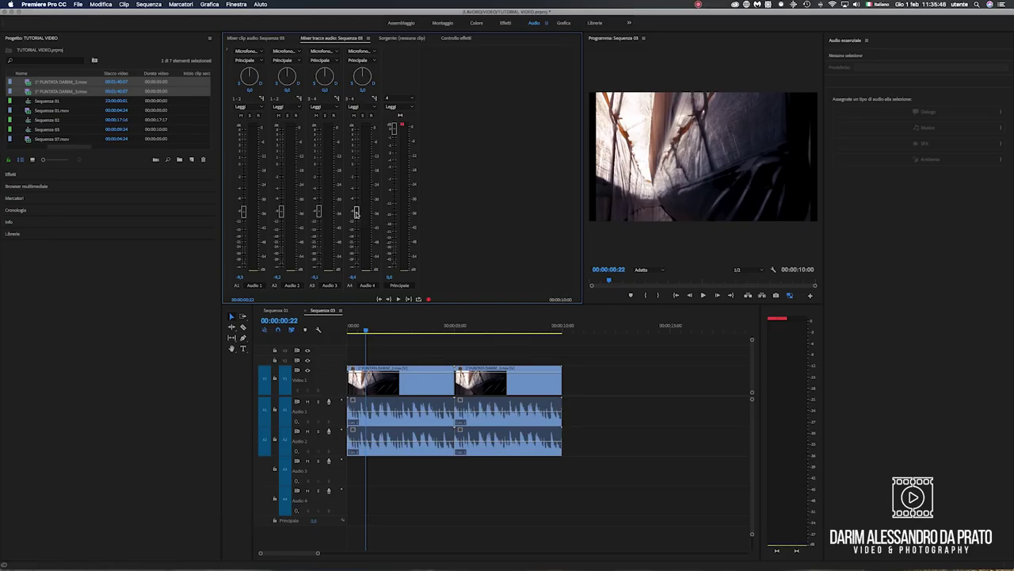
left_click(393, 191)
Step: Play part of the first and second clips to check their audio levels in the track mixer
left_click(352, 325)
key("space")
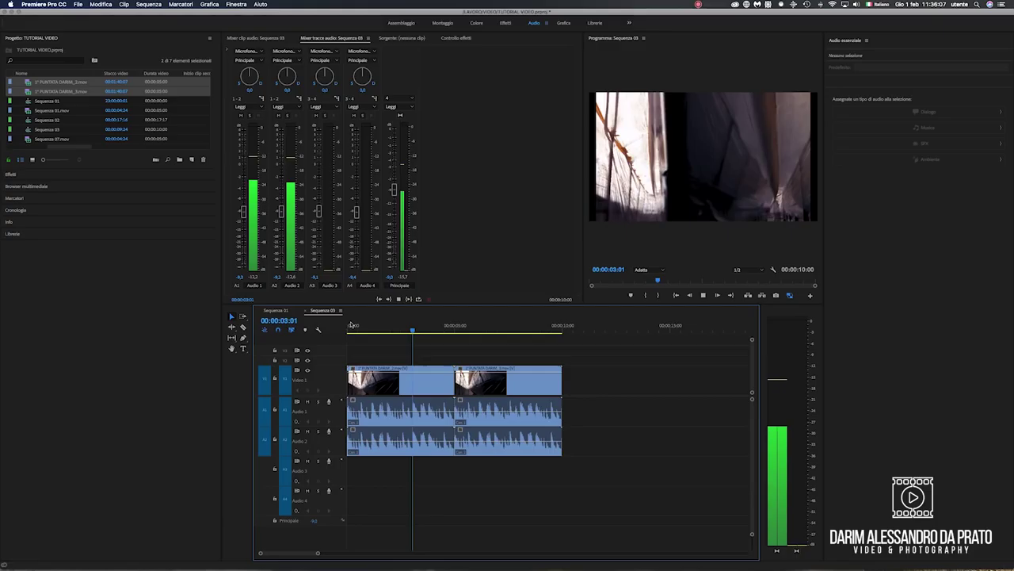
key("space")
left_click(465, 329)
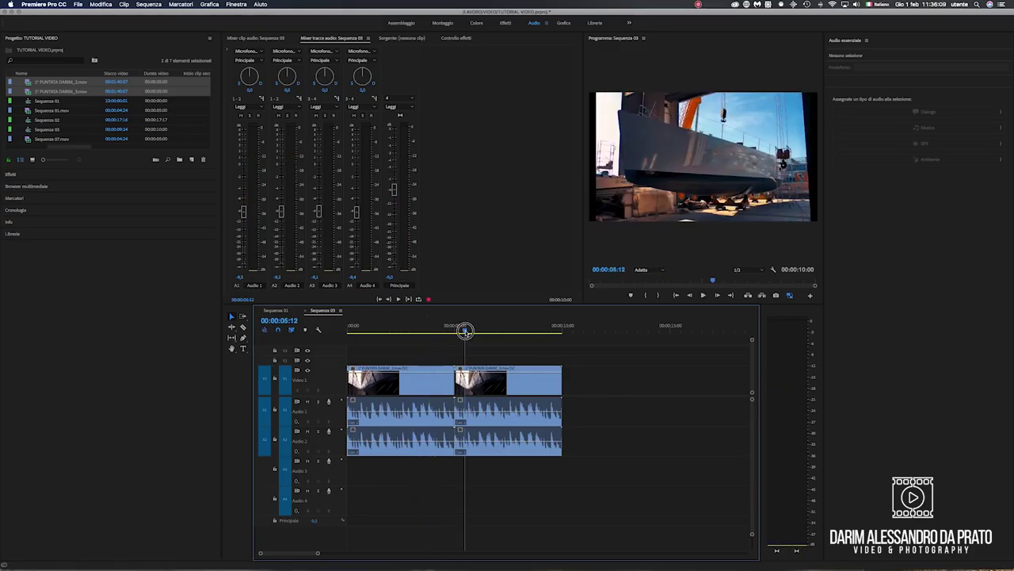
key("space")
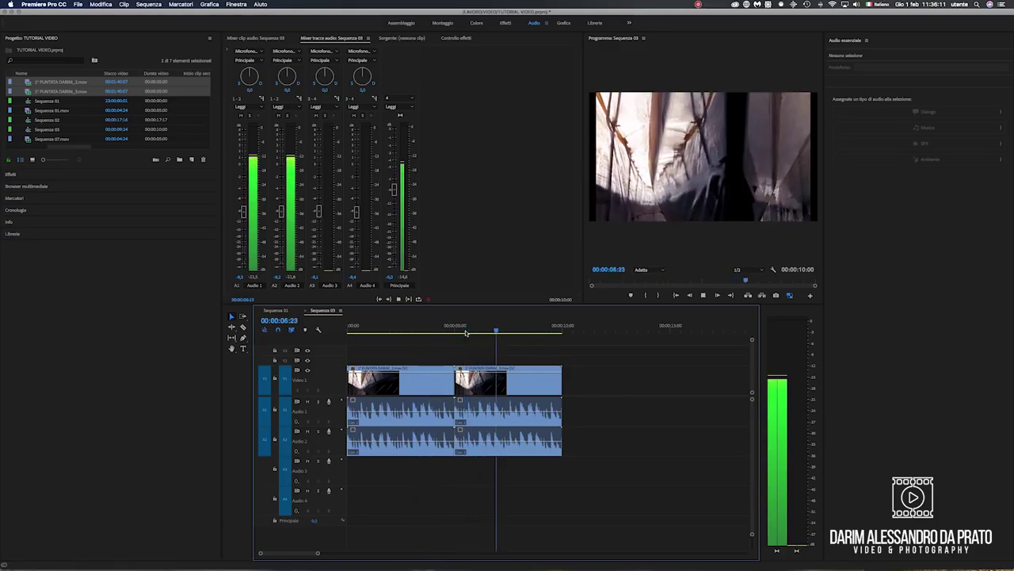
key("space")
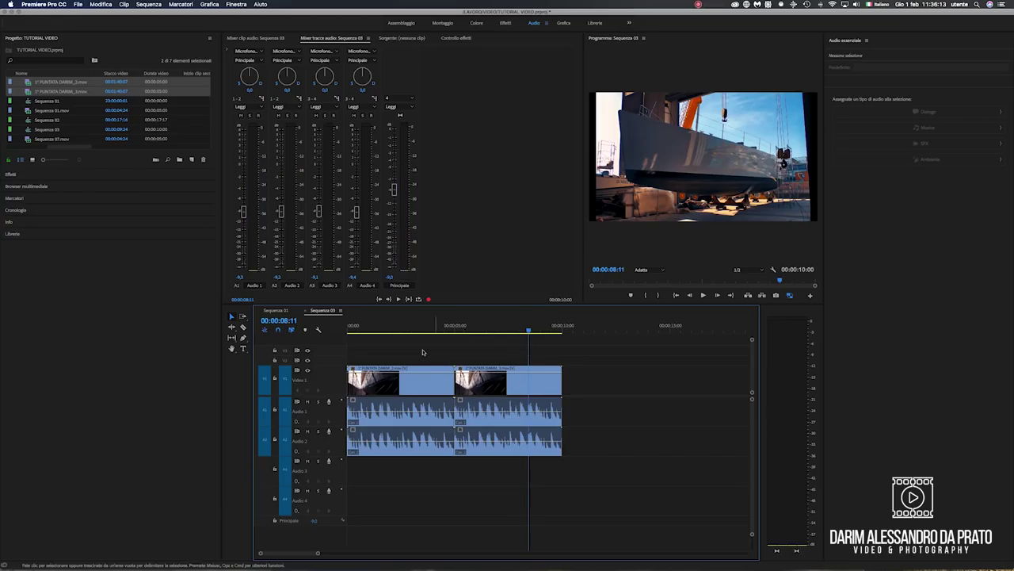
Step: Unlink the audio from the video of both clips, and delete the second clip's video from Video 1
left_click(407, 386)
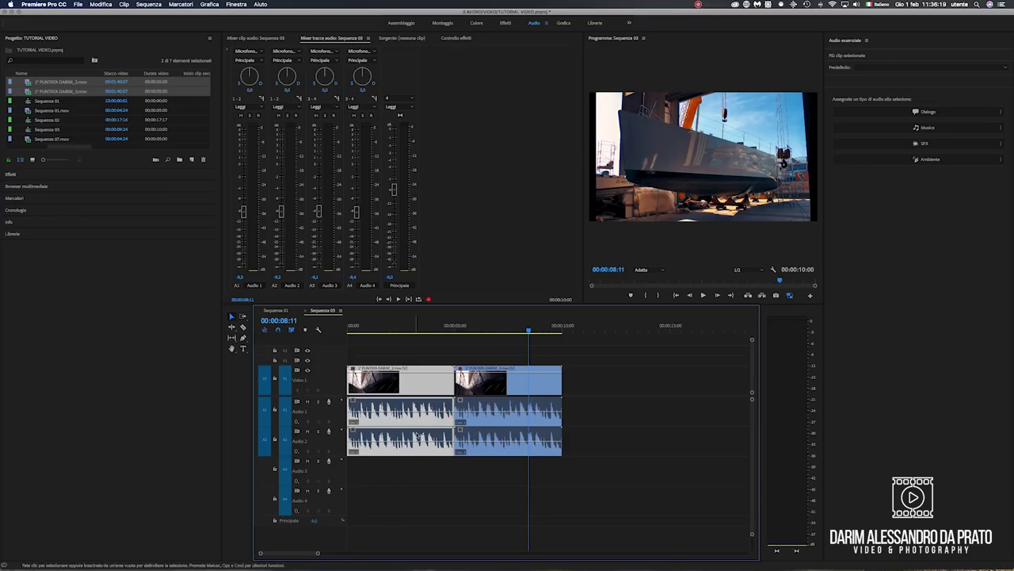
right_click(417, 385)
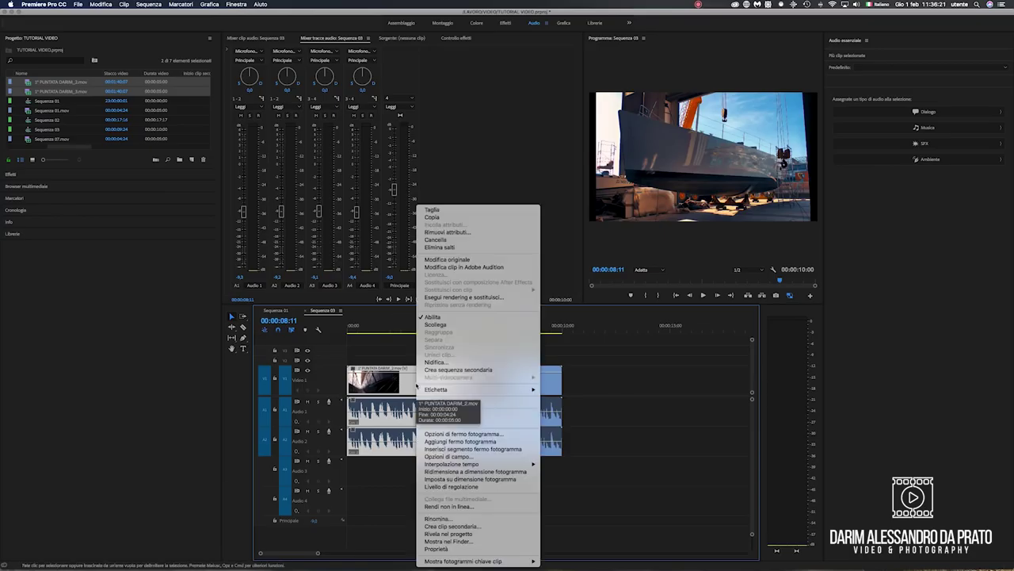
left_click(494, 393)
right_click(495, 393)
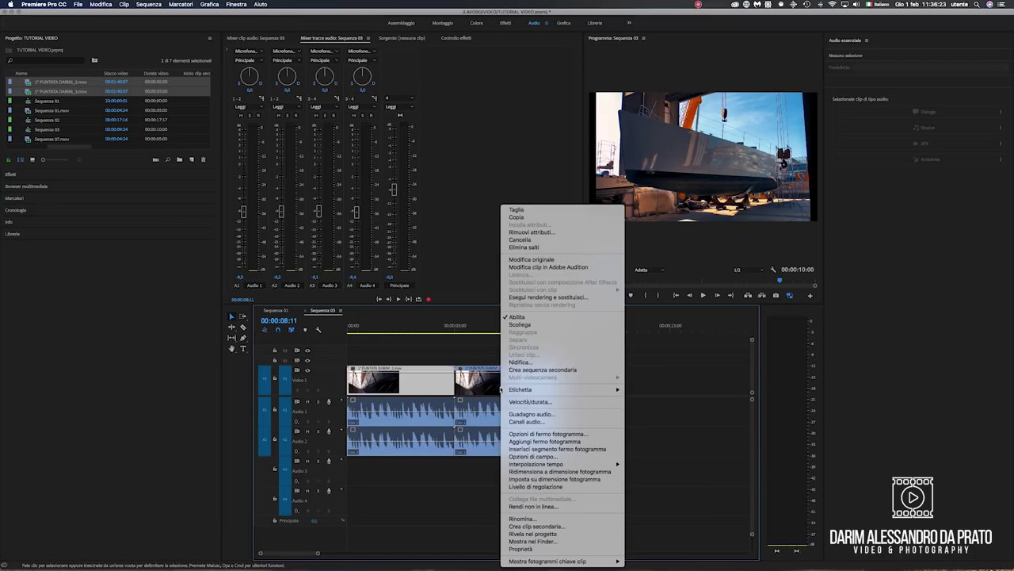
left_click(520, 324)
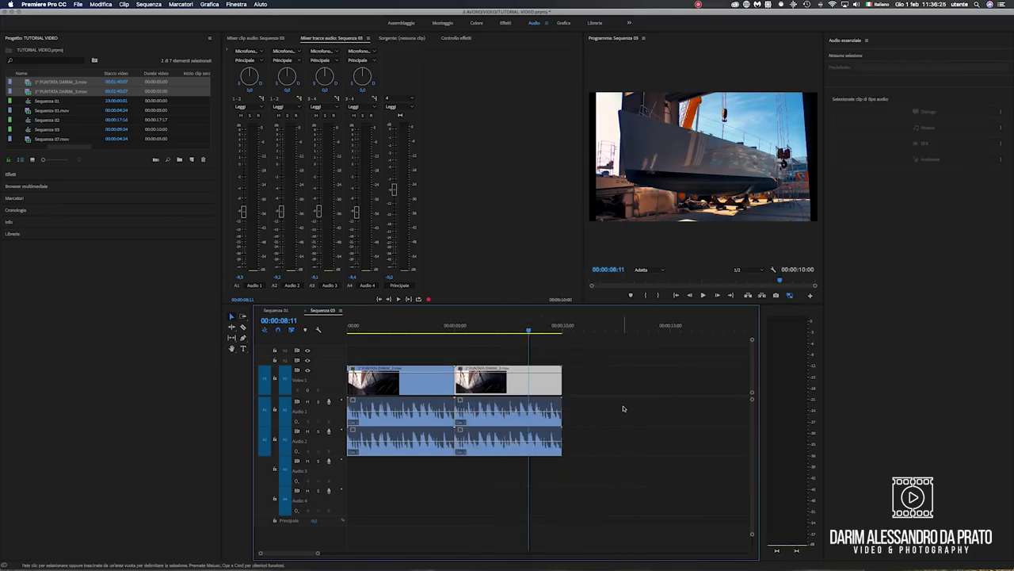
left_click(519, 386)
key("Delete")
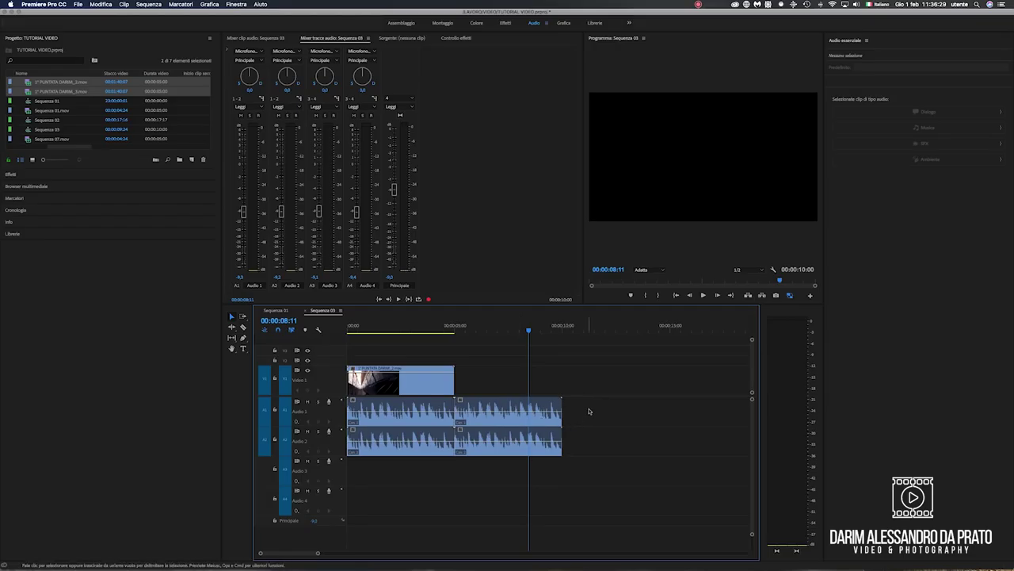
Step: Move the second clip's two audio parts onto Audio 3 and Audio 4, directly beneath the first clip's audio
left_click_drag(589, 411, 456, 468)
left_click_drag(524, 415, 415, 476)
left_click(361, 327)
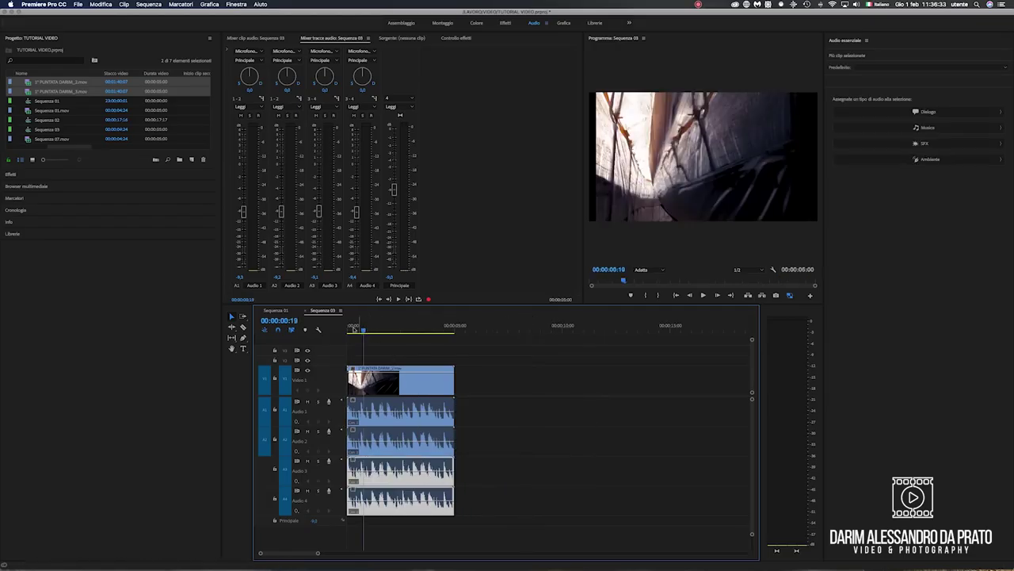
left_click_drag(354, 327, 360, 327)
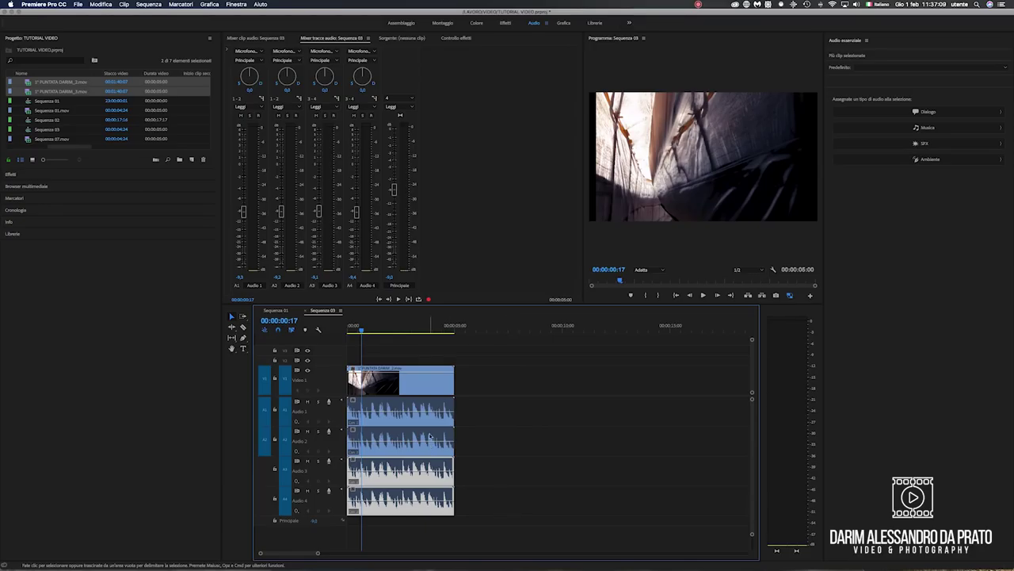
Step: Open the export settings for the sequence, apply the NC preset Ghibellina preset and set the audio sample size to 24 bit
key("super+m")
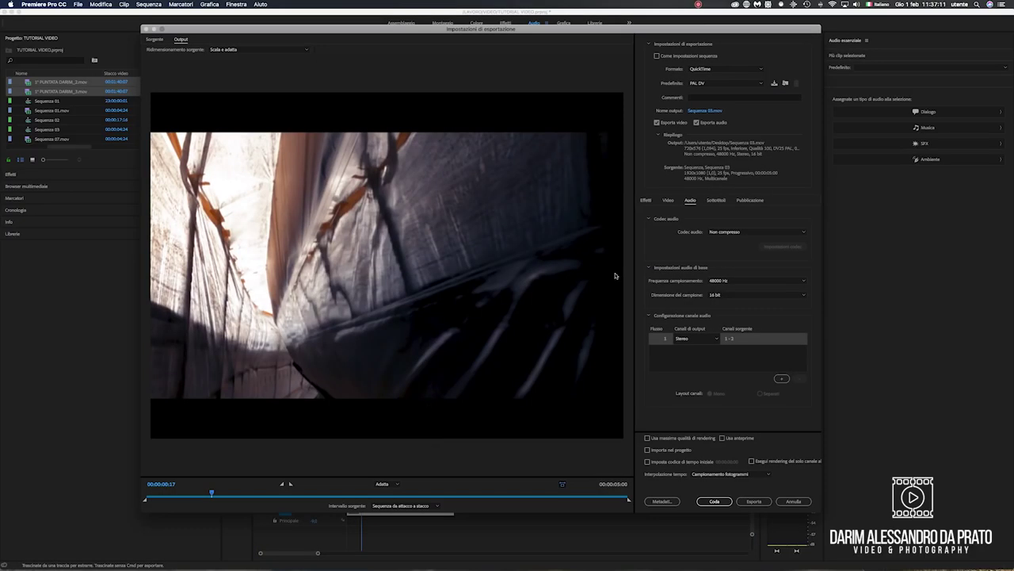
left_click(762, 84)
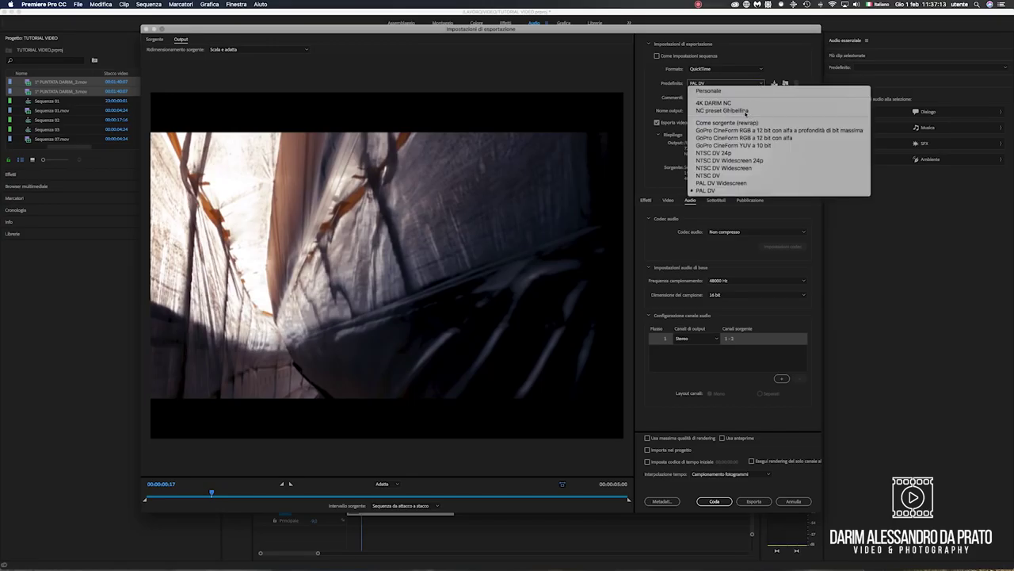
left_click(743, 111)
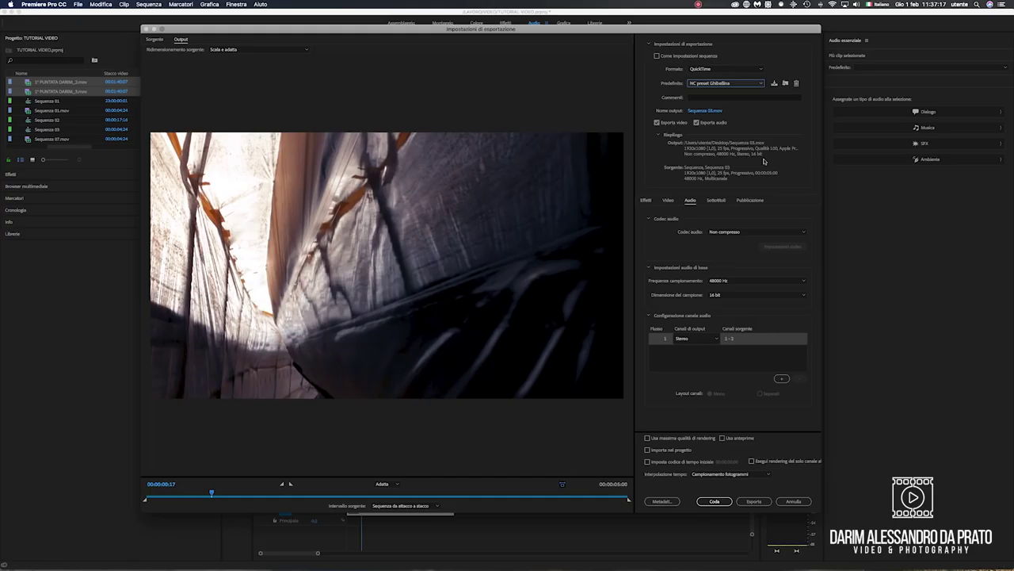
left_click(737, 295)
left_click(723, 317)
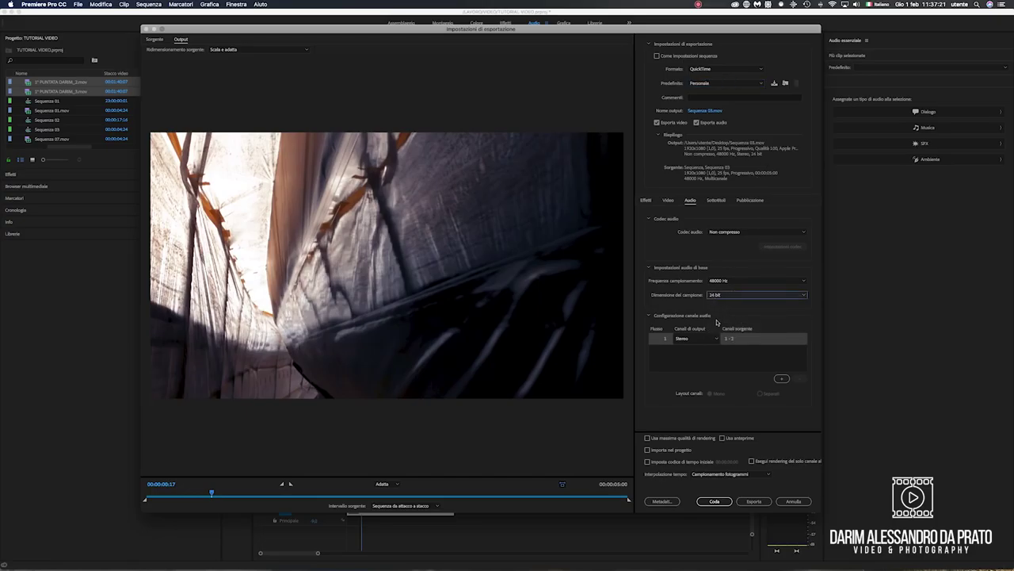
Step: Configure four mono output streams mapped to source channels 1 to 4 with the Separati channel layout, and export the sequence
left_click(695, 340)
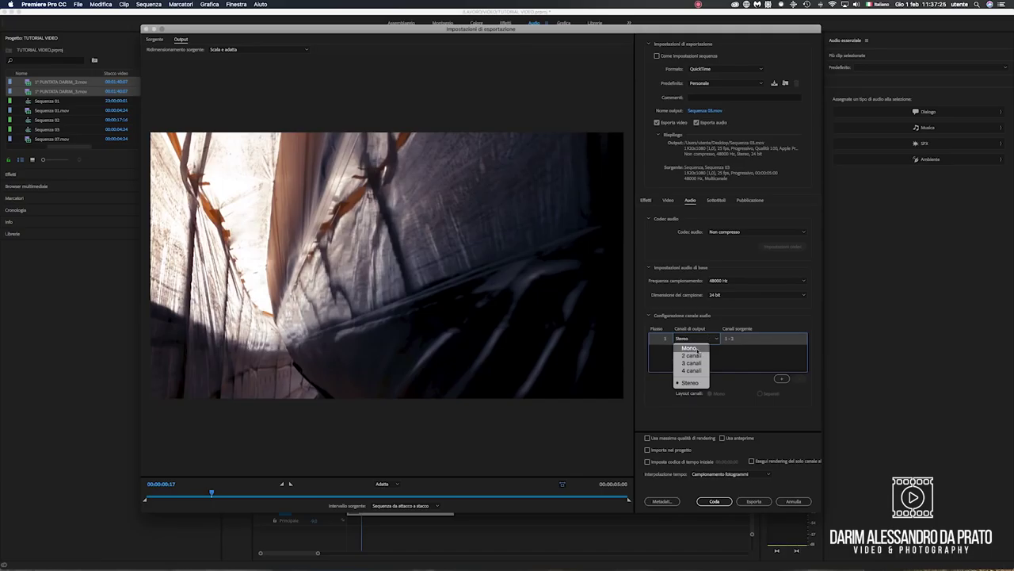
left_click(689, 348)
left_click(781, 378)
left_click(782, 378)
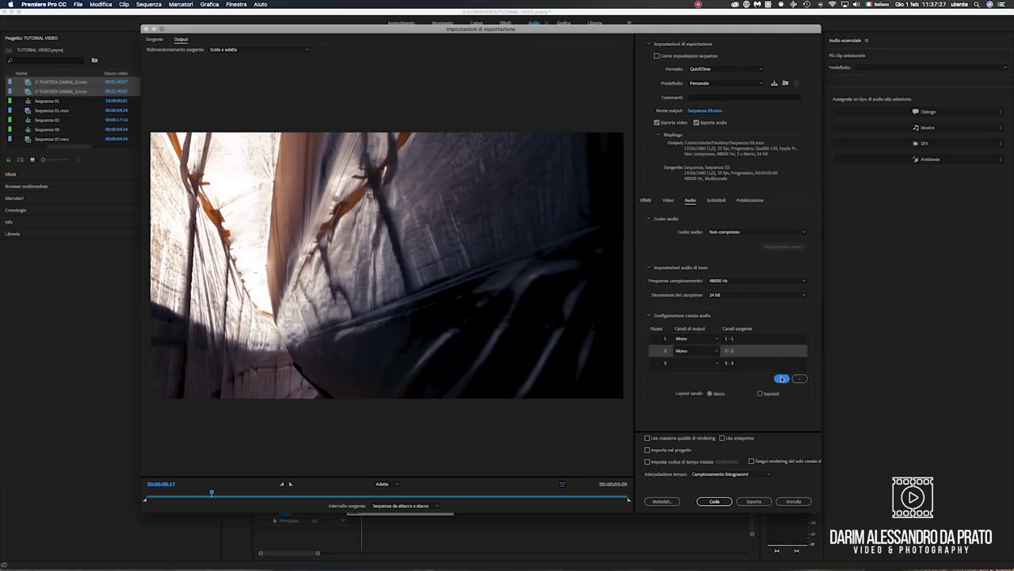
left_click(781, 378)
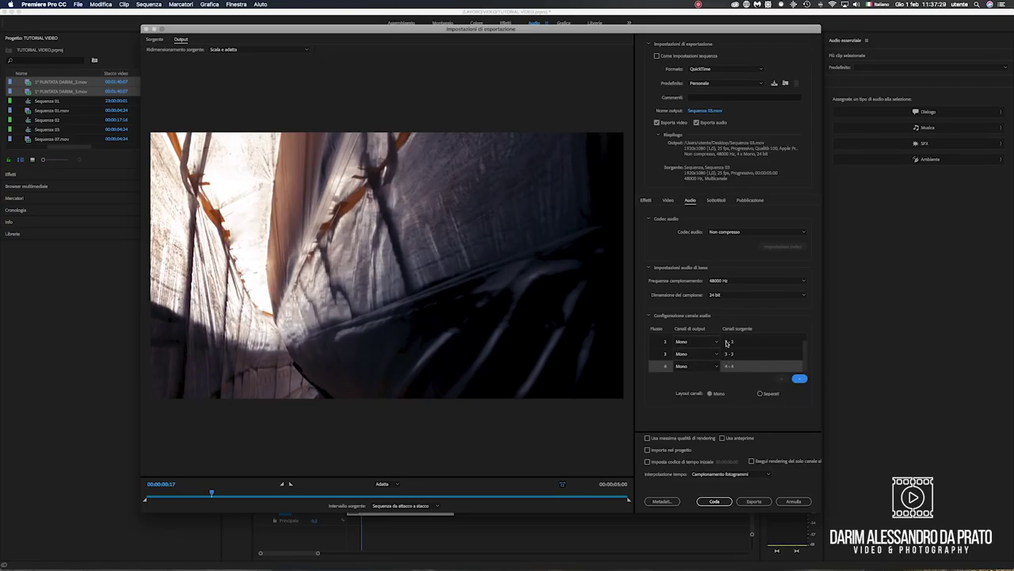
left_click(762, 394)
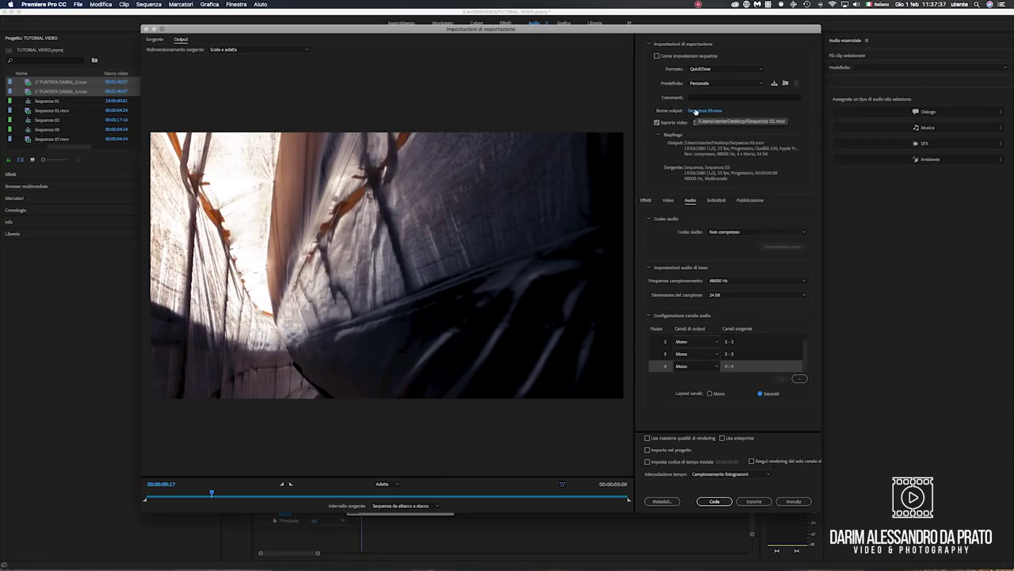
left_click(756, 503)
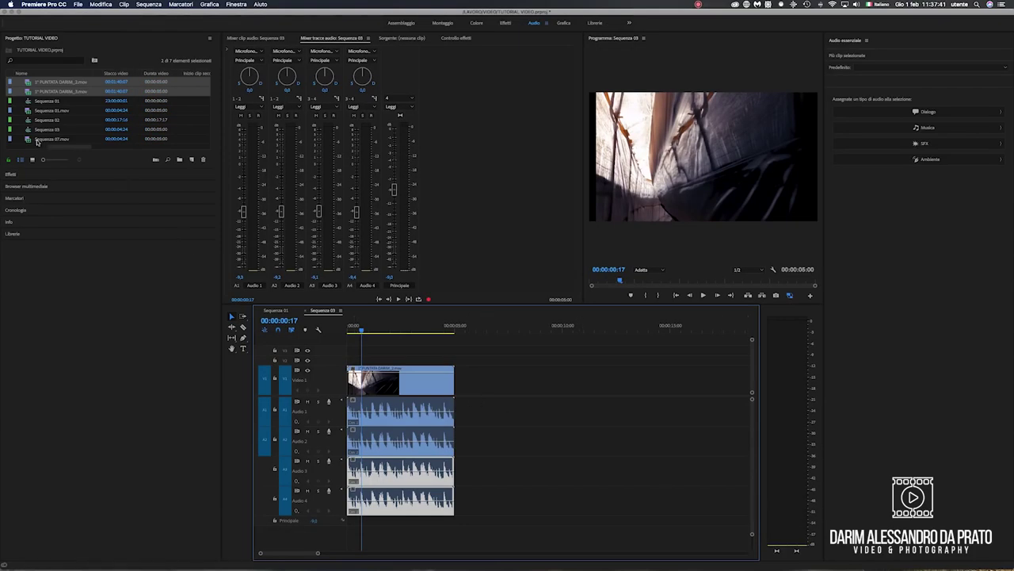
Step: Place Sequenza 01.mov on Video 1 with its four audio channels, leaving a gap after the first clip
left_click(37, 112)
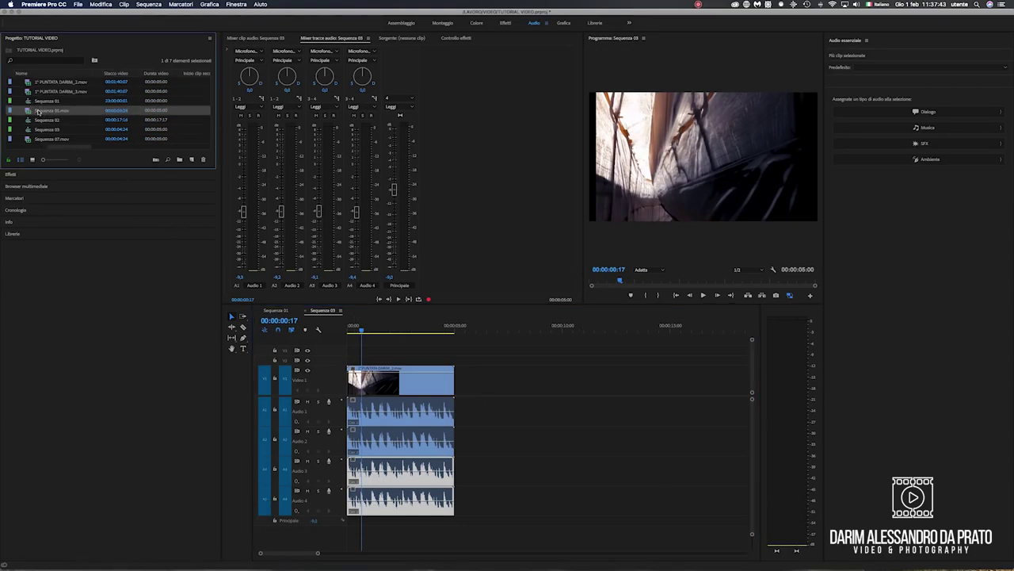
left_click_drag(28, 112, 491, 382)
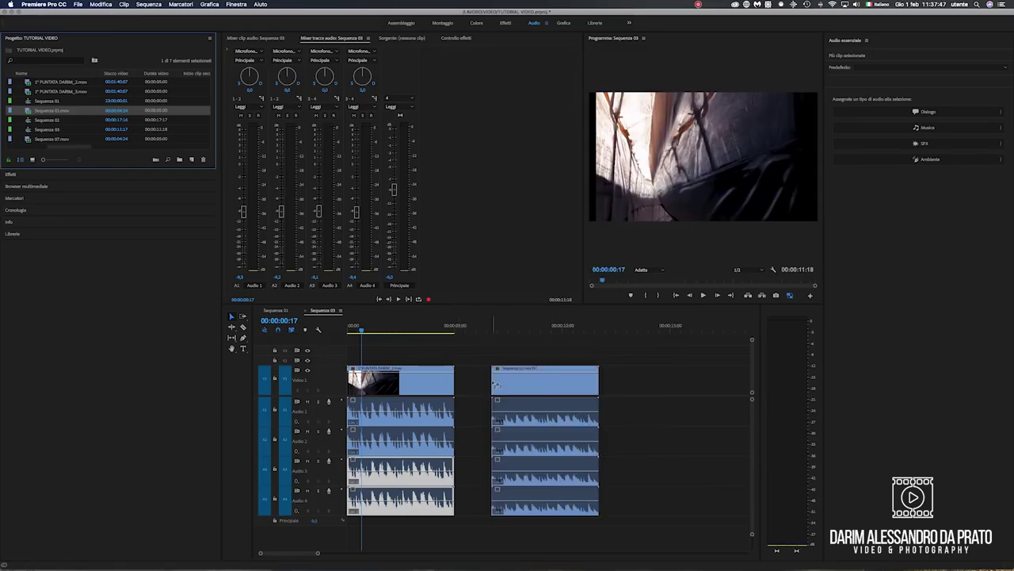
Step: Play the placed Sequenza 01.mov clip twice to check its levels on all four audio tracks in the track mixer
left_click(504, 326)
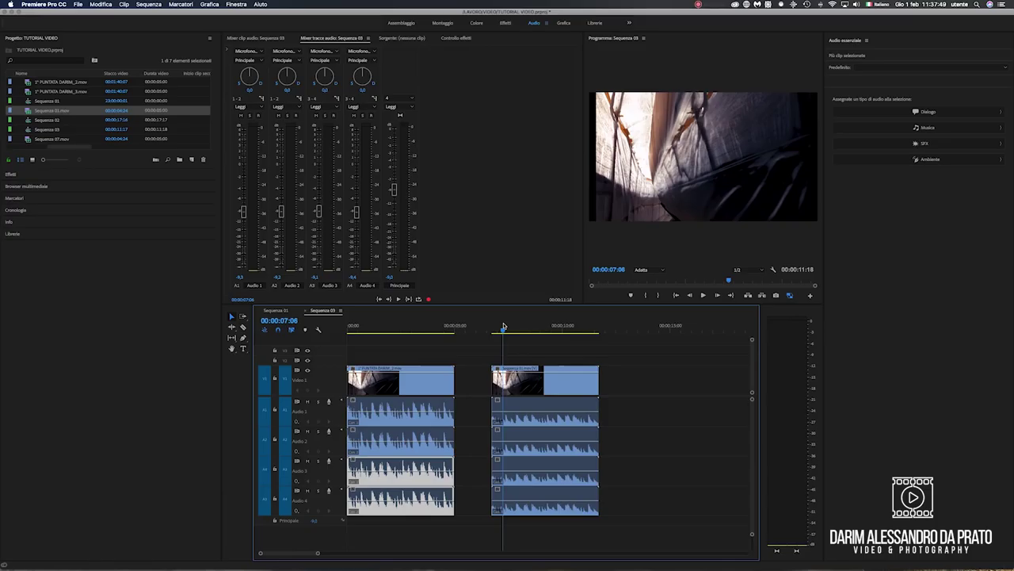
key("space")
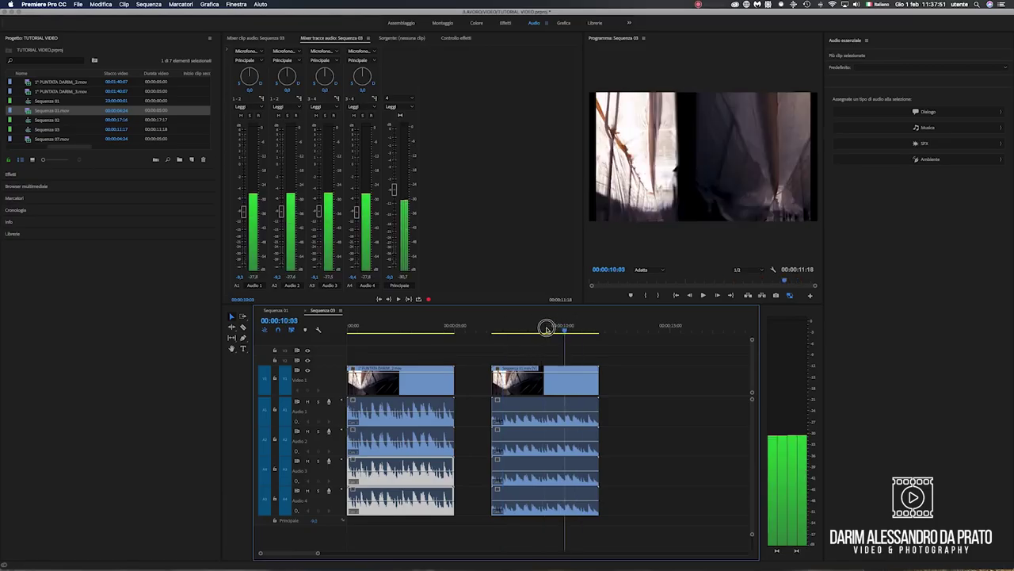
left_click_drag(537, 328, 503, 330)
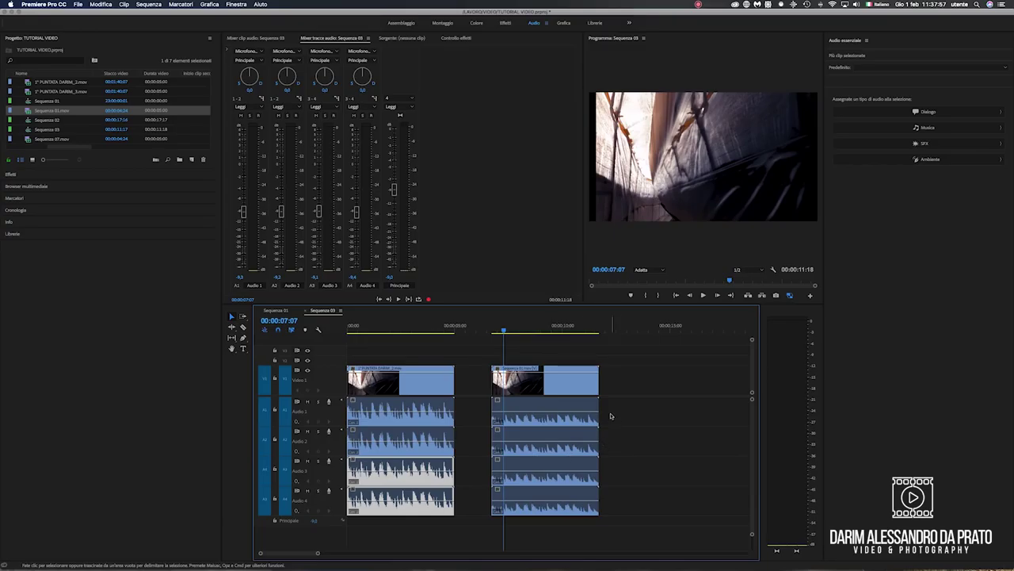
key("super+z")
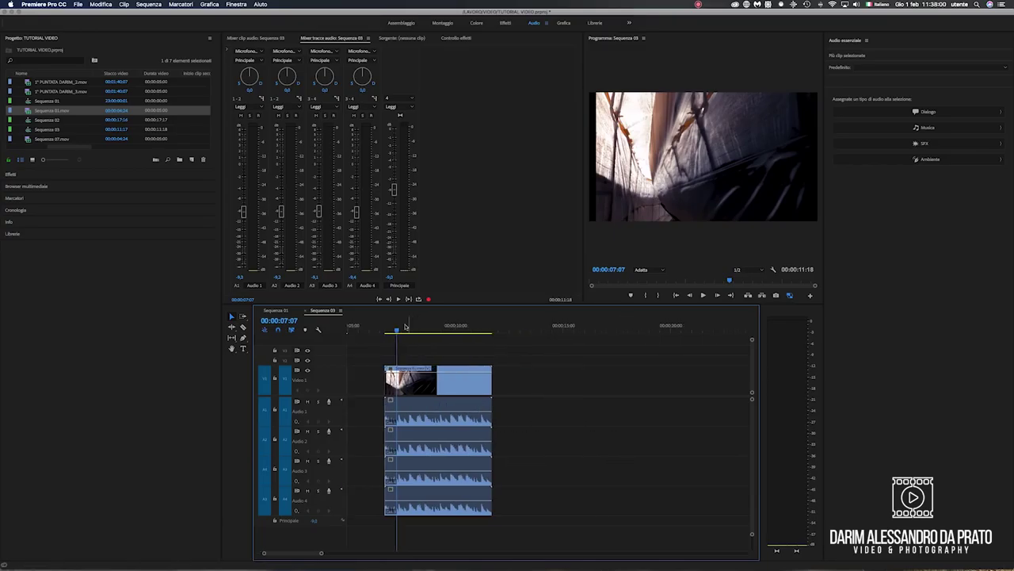
left_click(416, 327)
mouse_move(409, 327)
left_mouse_down()
mouse_move(462, 327)
mouse_move(409, 327)
left_mouse_up()
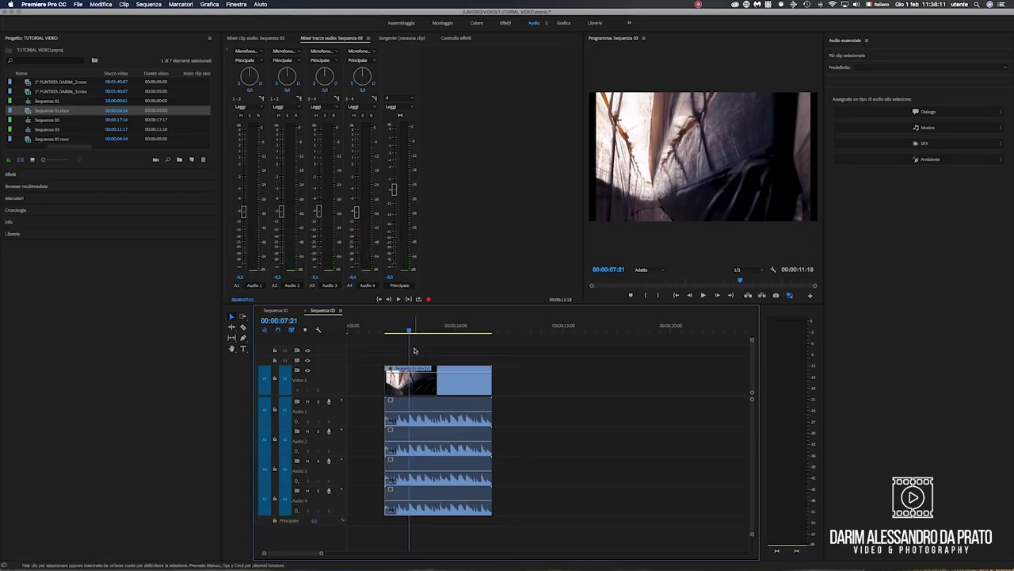
key("space")
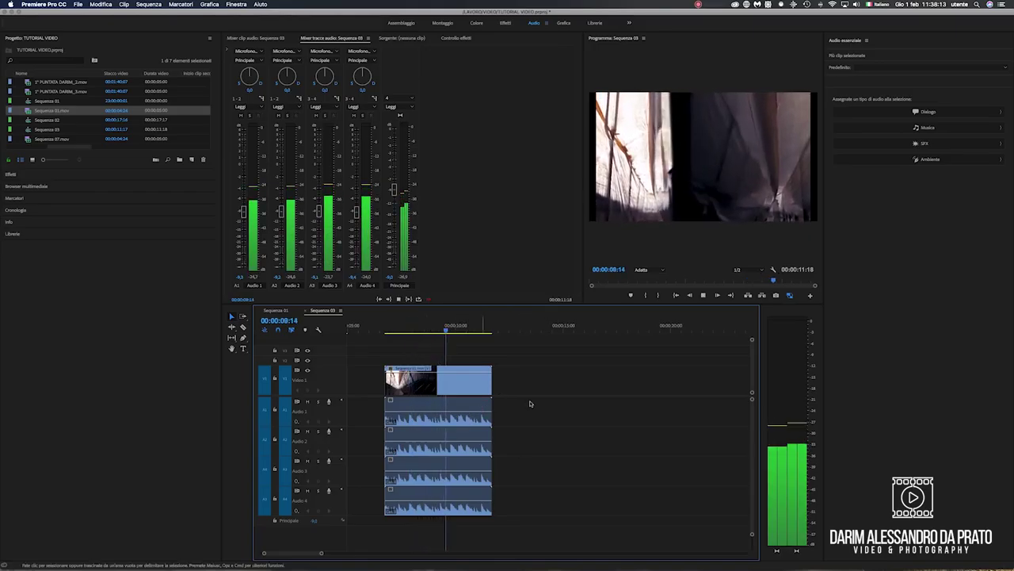
key("space")
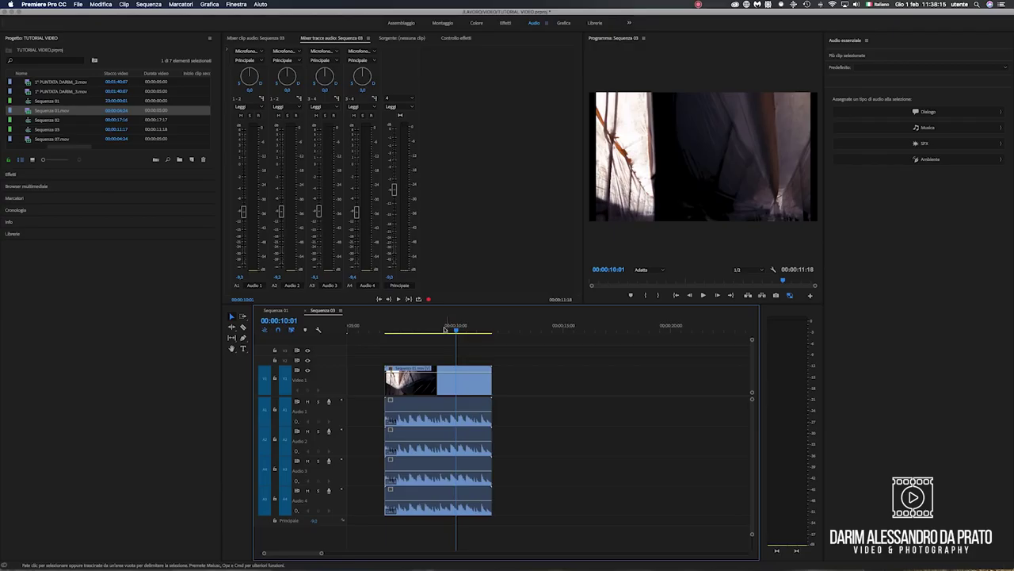
Step: Unlink the Sequenza 01.mov clip and move its Audio 3 and Audio 4 parts onto Audio 1 and Audio 2, after a gap
left_click(439, 408)
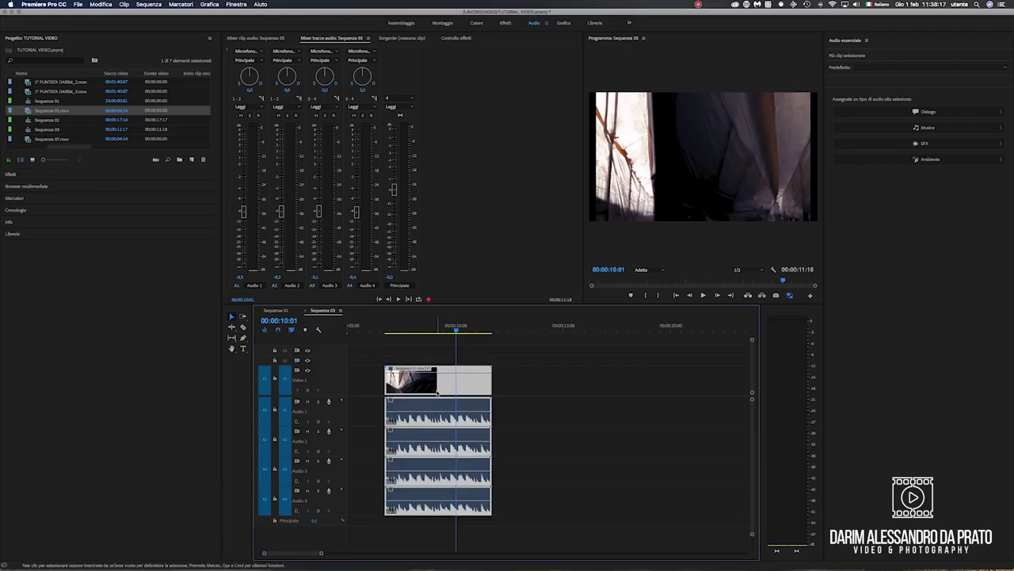
right_click(436, 392)
left_click(486, 323)
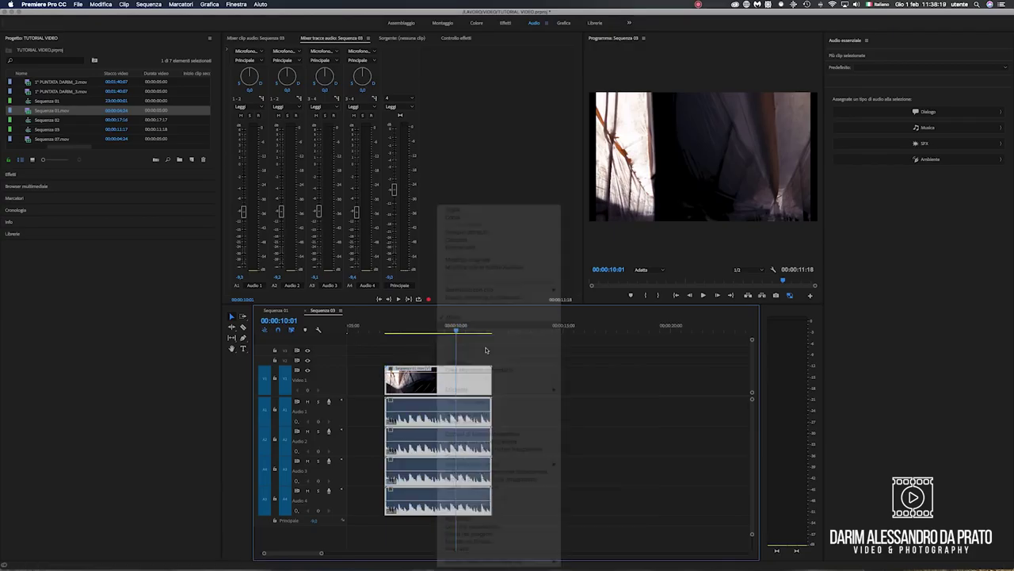
left_click_drag(515, 459, 473, 497)
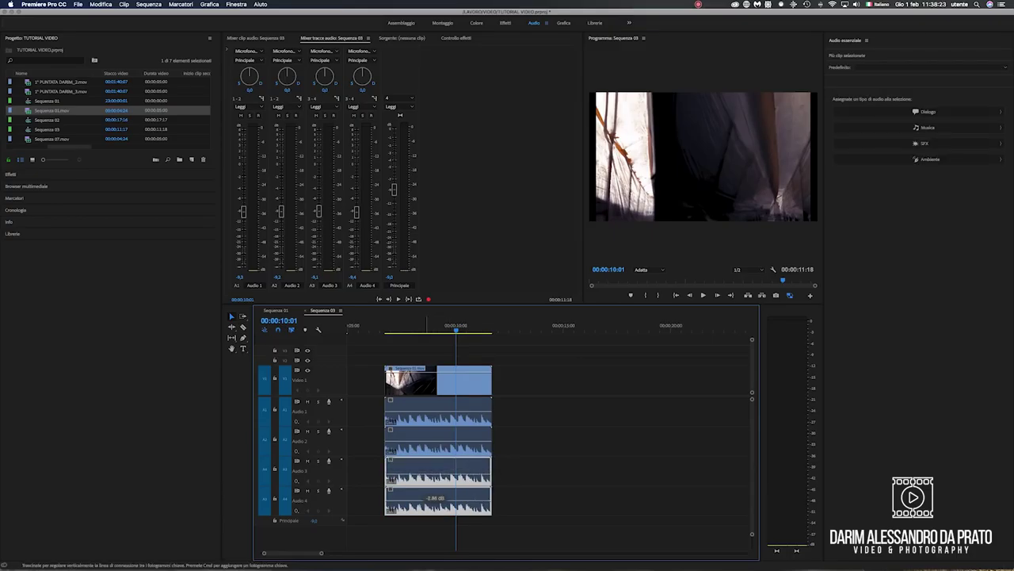
left_click(426, 464)
left_click_drag(426, 464, 569, 405)
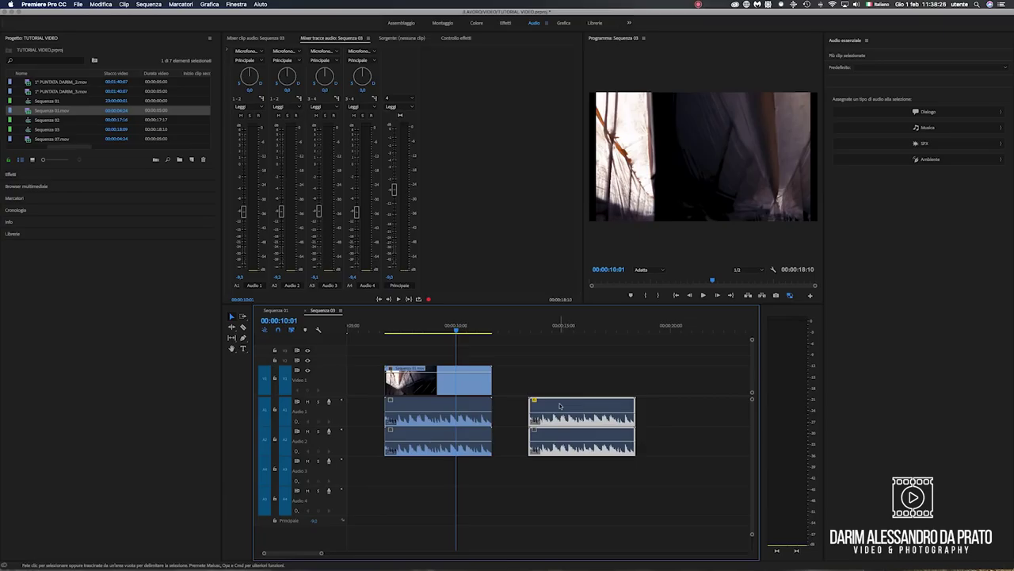
Step: Play the Sequenza 01.mov clip and the separated audio parts after it to compare their levels on Audio 1 and Audio 2
left_click(396, 325)
key("space")
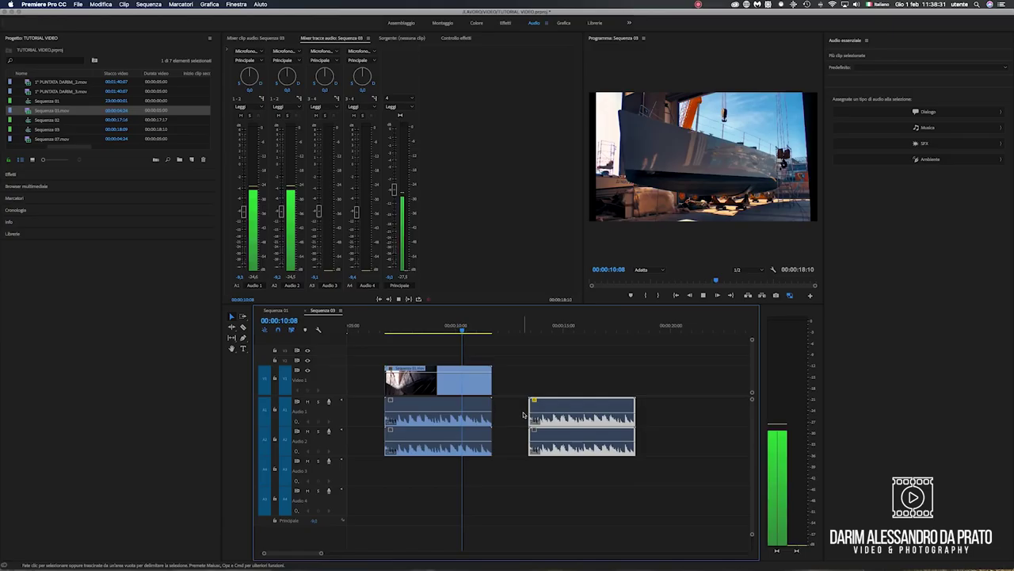
left_click(536, 330)
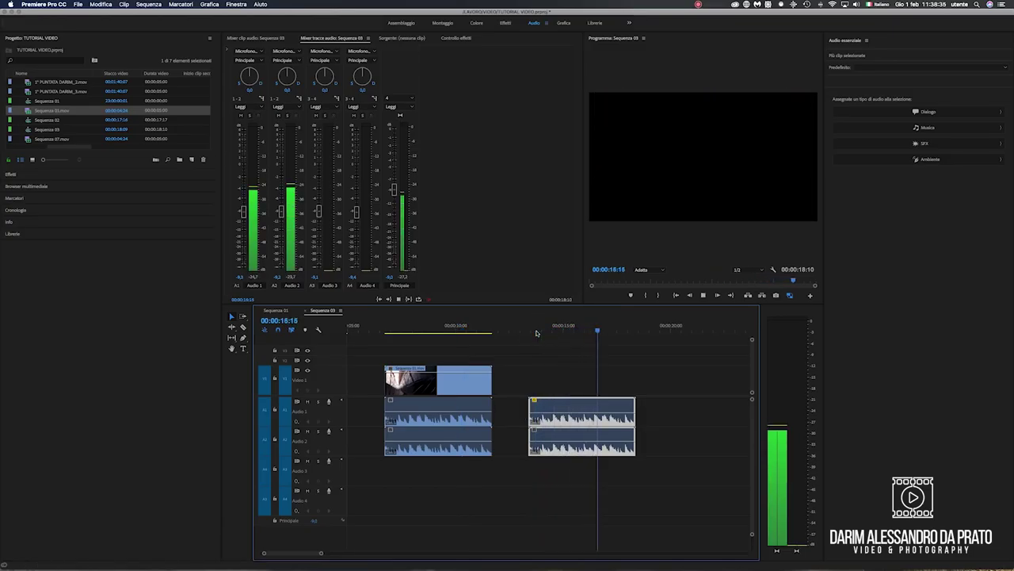
key("space")
left_click(666, 452)
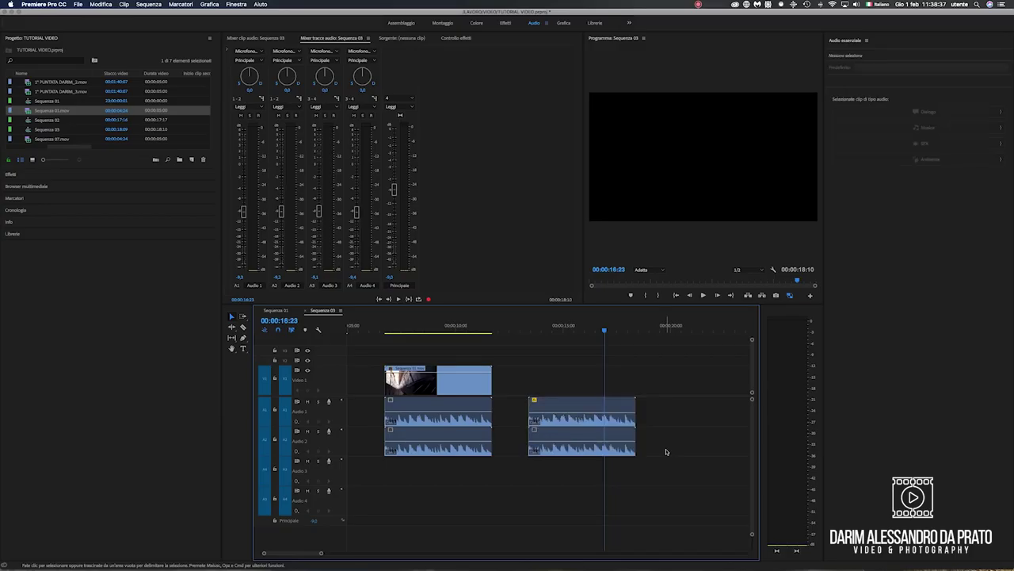
scroll(476, 428, "left", 3)
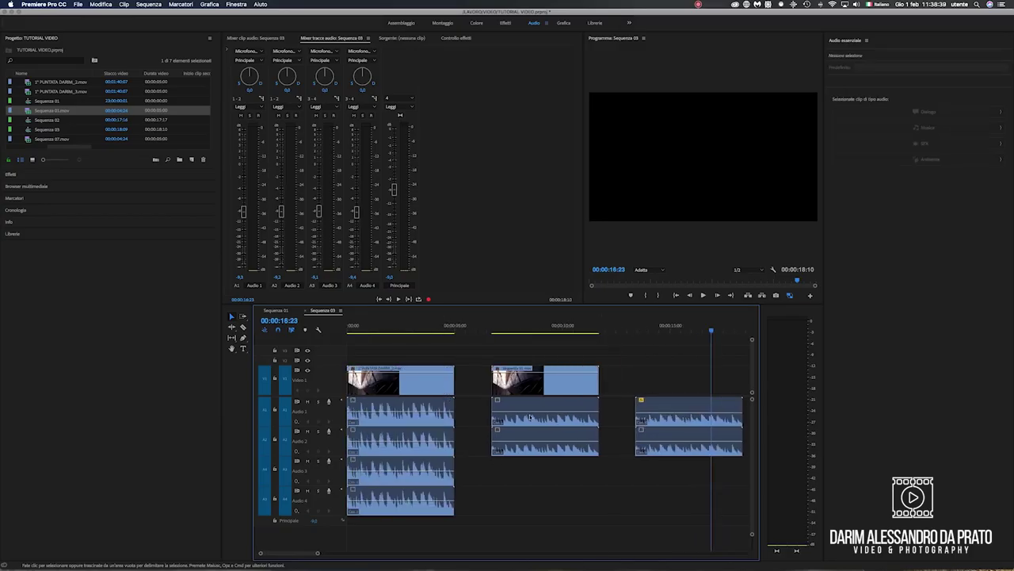